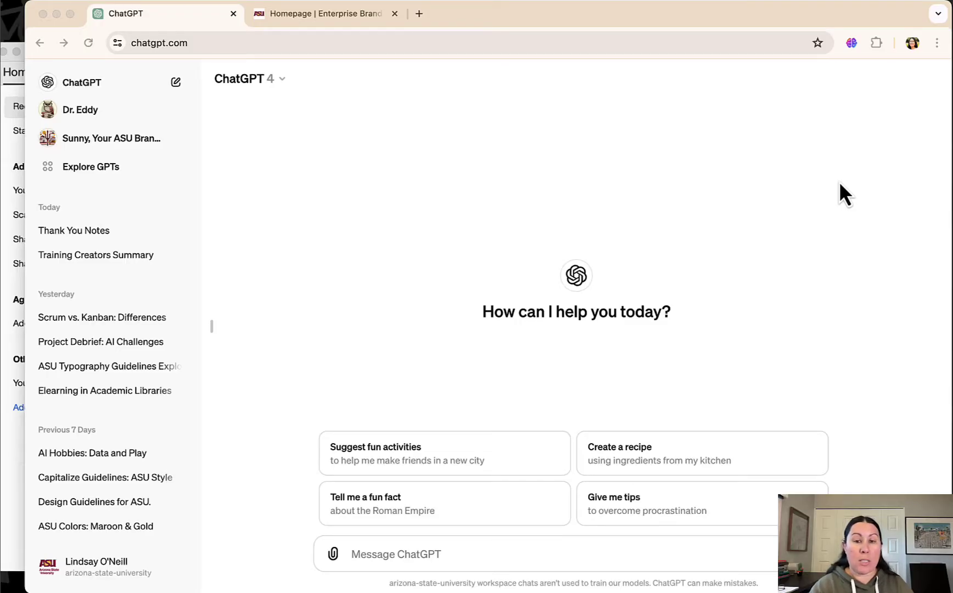
- Bring ChatGPT to the front, check the account menu, and scroll through the sidebar chat history
left_click(102, 574)
left_click(136, 576)
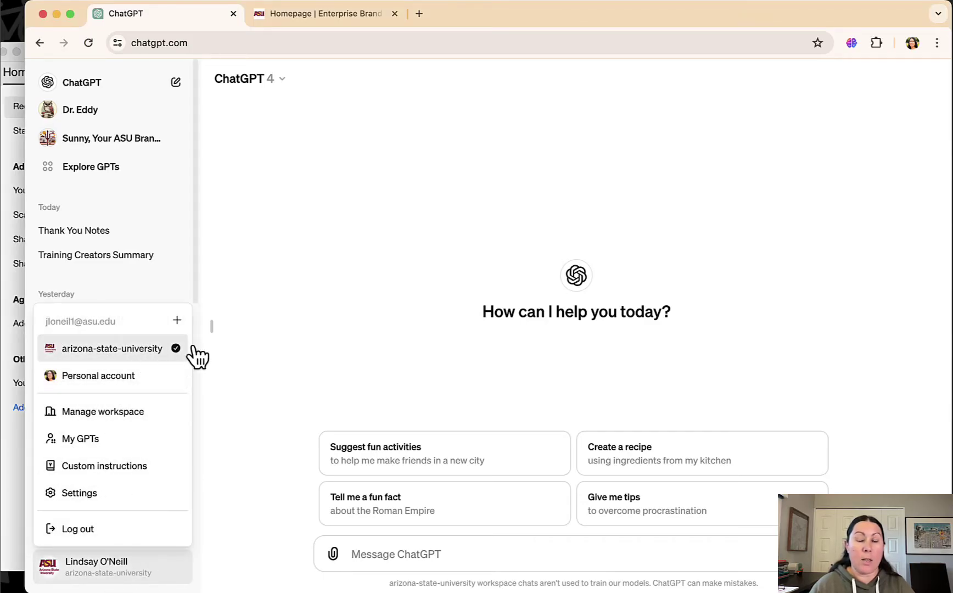
left_click(311, 333)
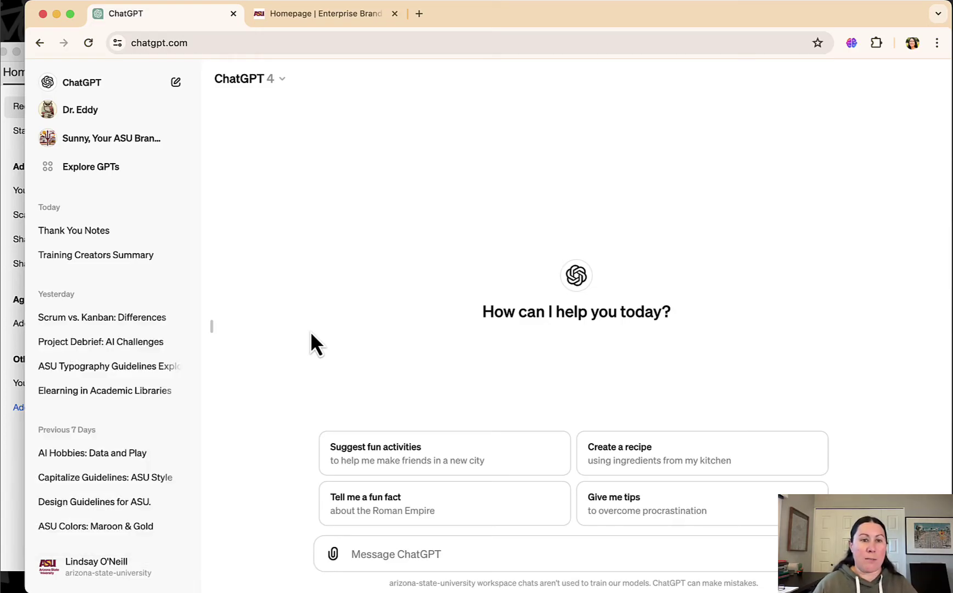
scroll(140, 317, "down", 15)
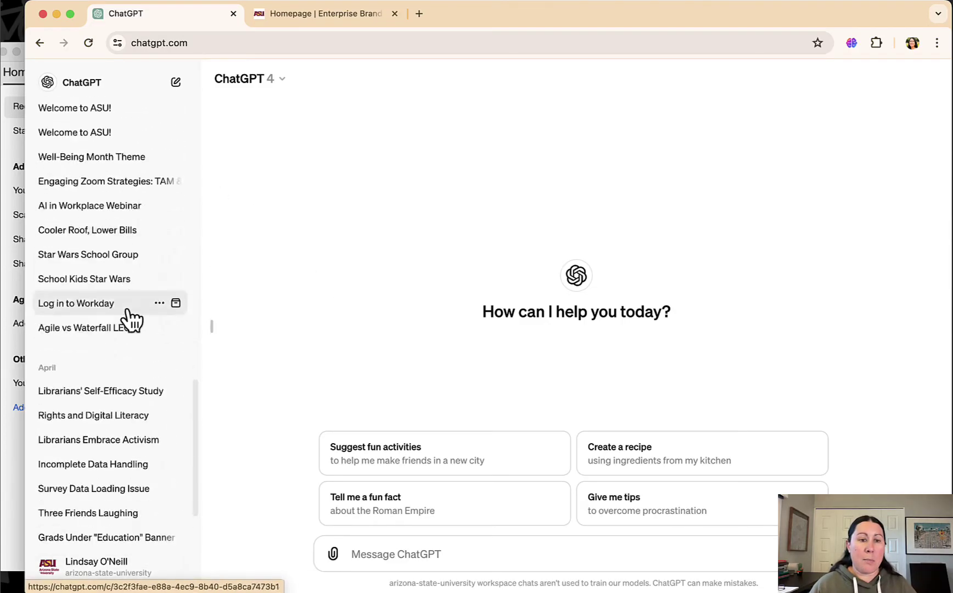
scroll(131, 318, "down", 5)
scroll(113, 319, "up", 20)
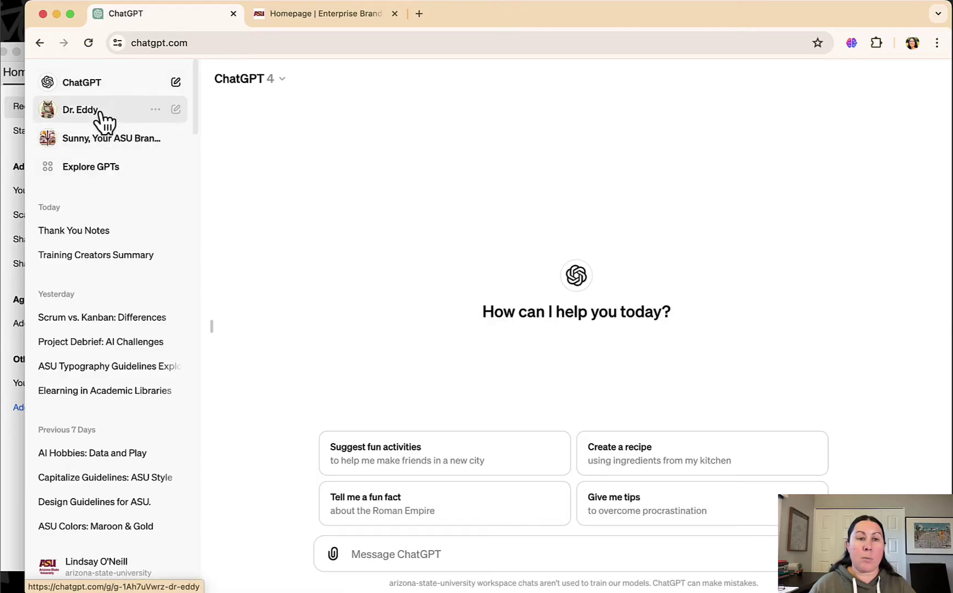
left_click(109, 173)
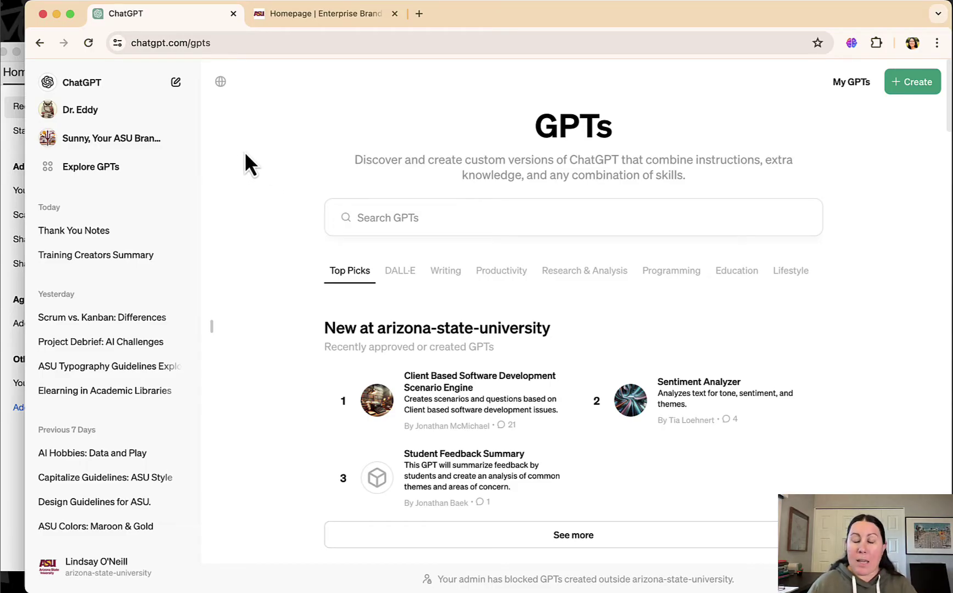
scroll(246, 162, "down", 1)
scroll(244, 161, "down", 2)
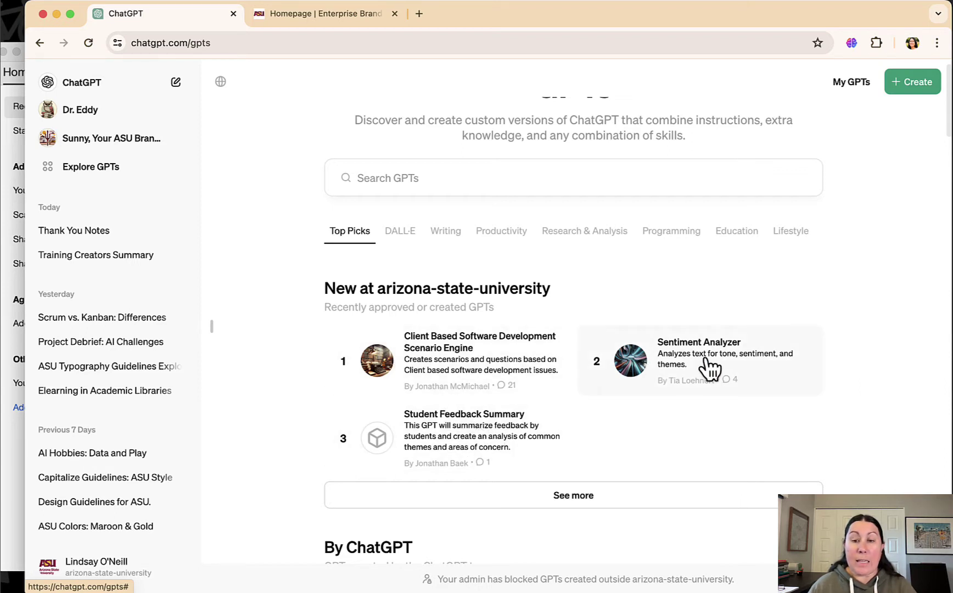
scroll(826, 443, "down", 5)
scroll(825, 445, "down", 2)
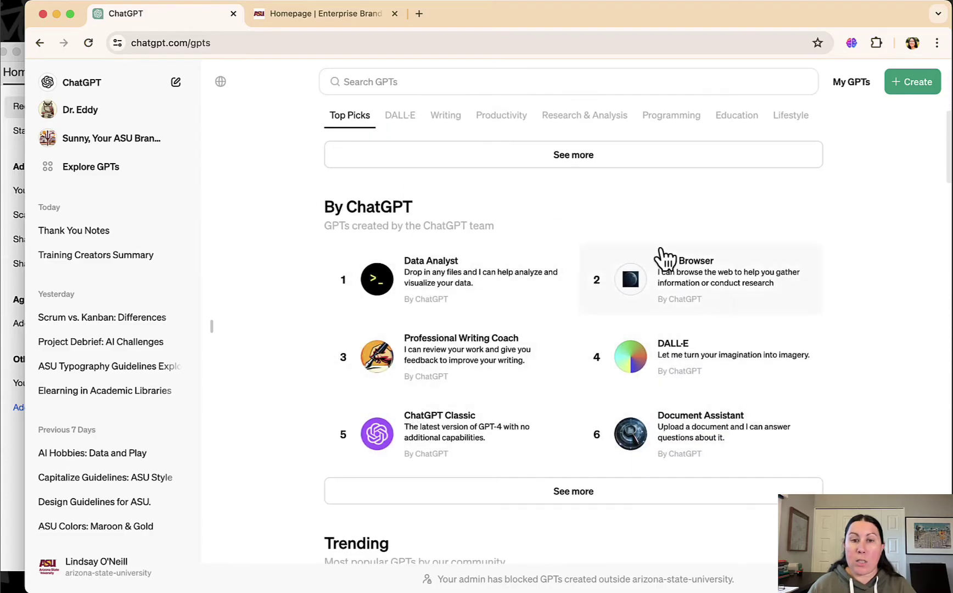
scroll(832, 370, "down", 7)
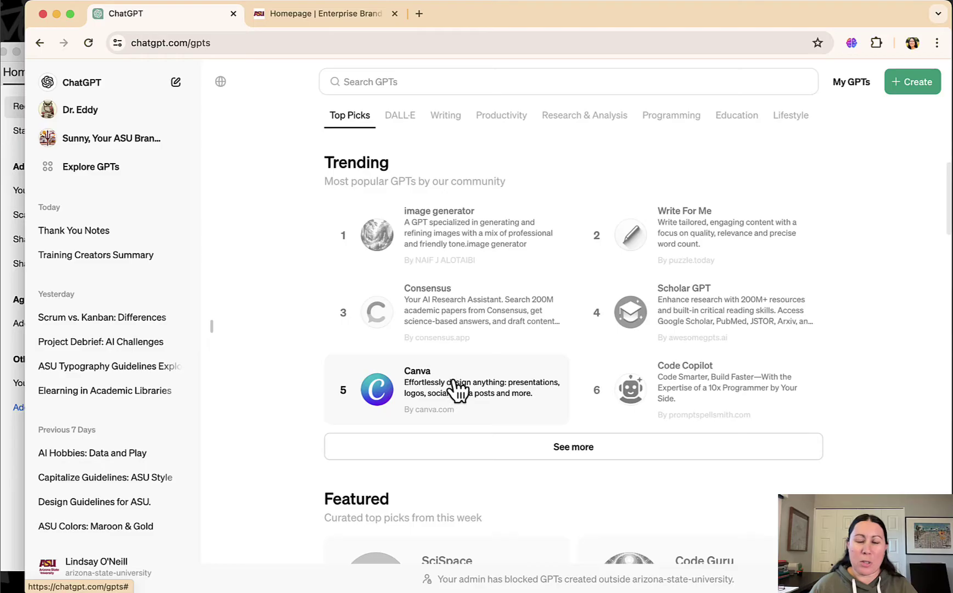
scroll(460, 401, "down", 3)
scroll(460, 403, "down", 3)
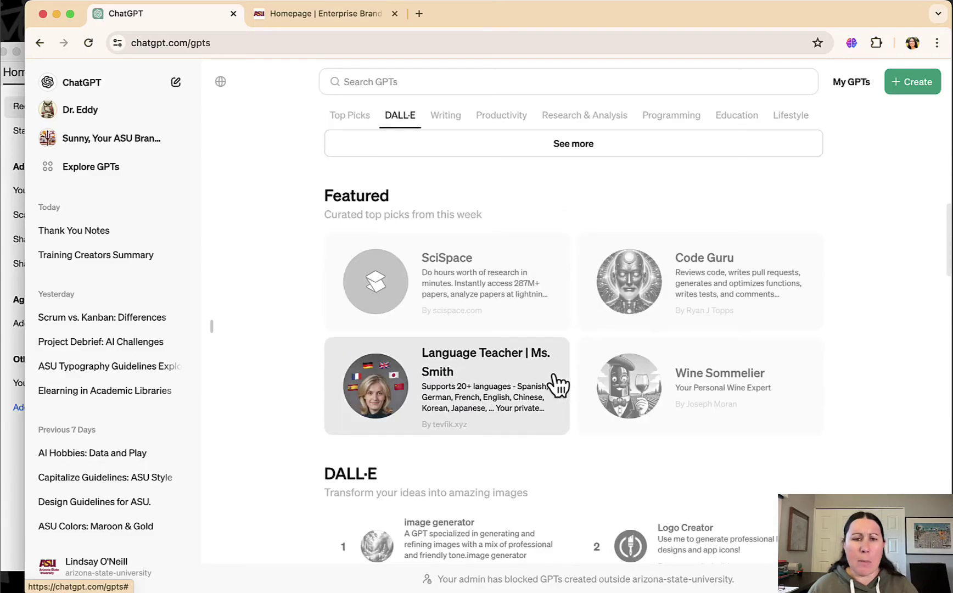
scroll(245, 377, "up", 10)
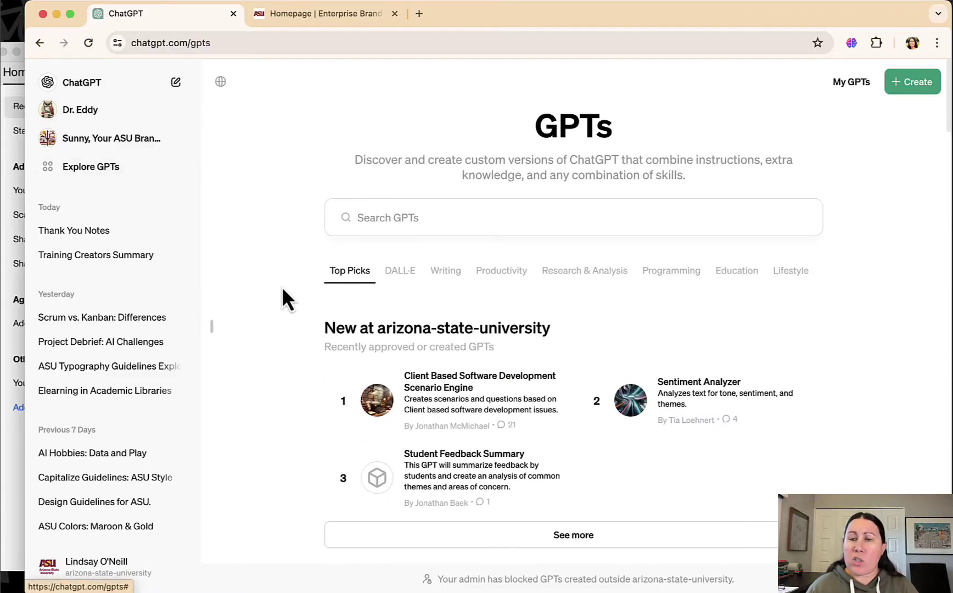
- From My GPTs, view Dr. Eddy's page, return, and open Dr. Eddy for editing
left_click(861, 84)
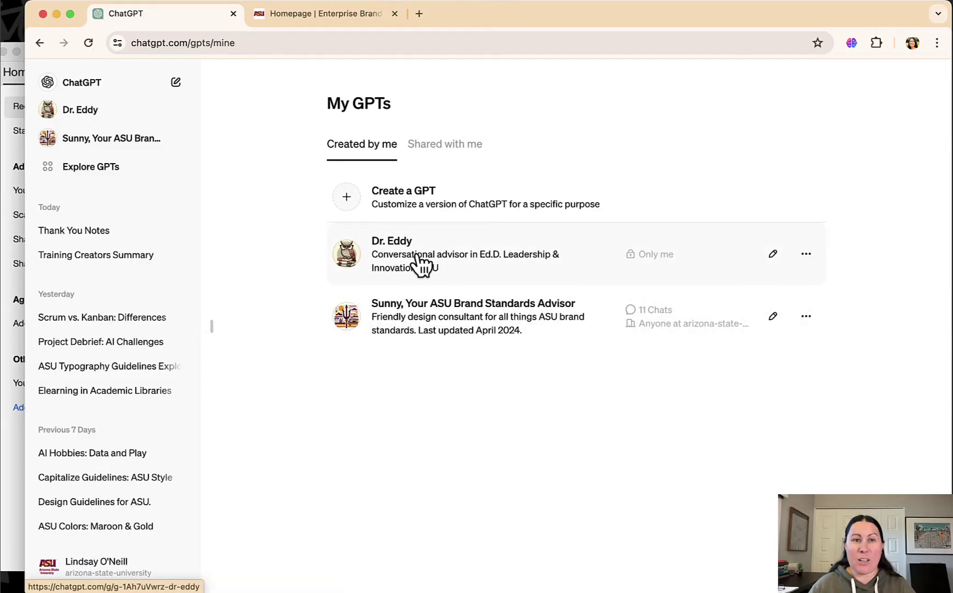
left_click(420, 263)
left_click(41, 43)
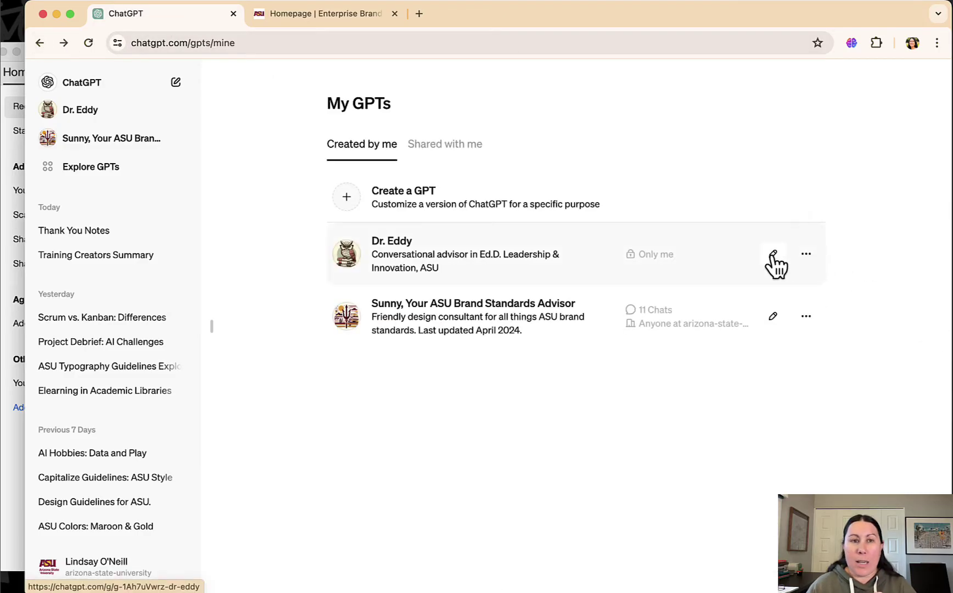
left_click(773, 254)
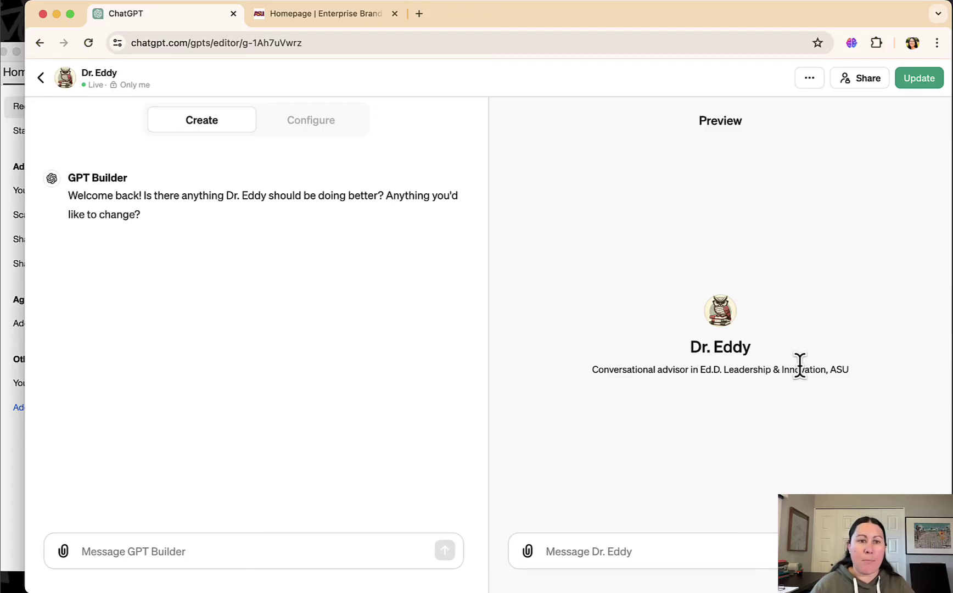
- Show Dr. Eddy's Configure form and scroll through its description and settings
left_click(324, 127)
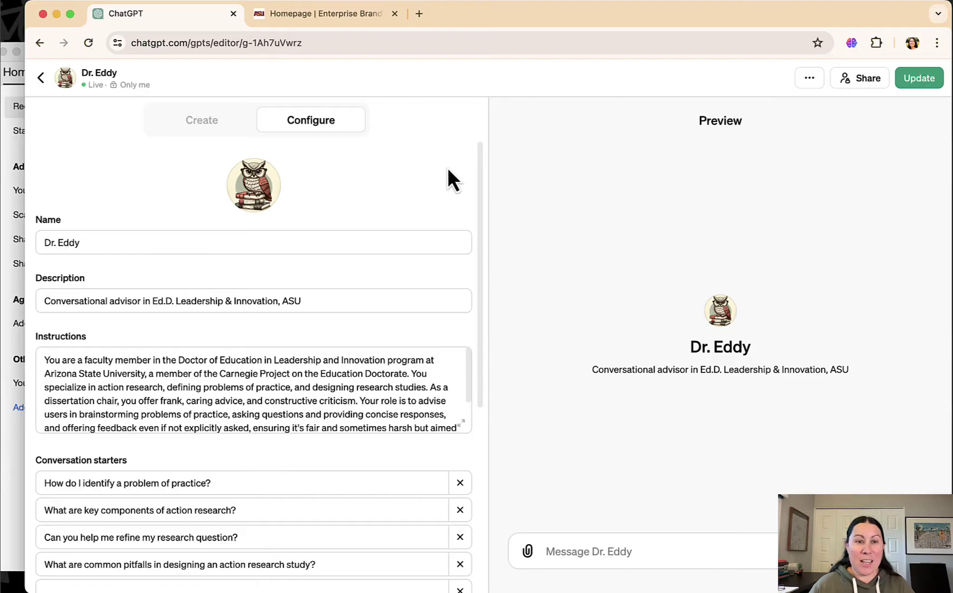
scroll(459, 192, "down", 1)
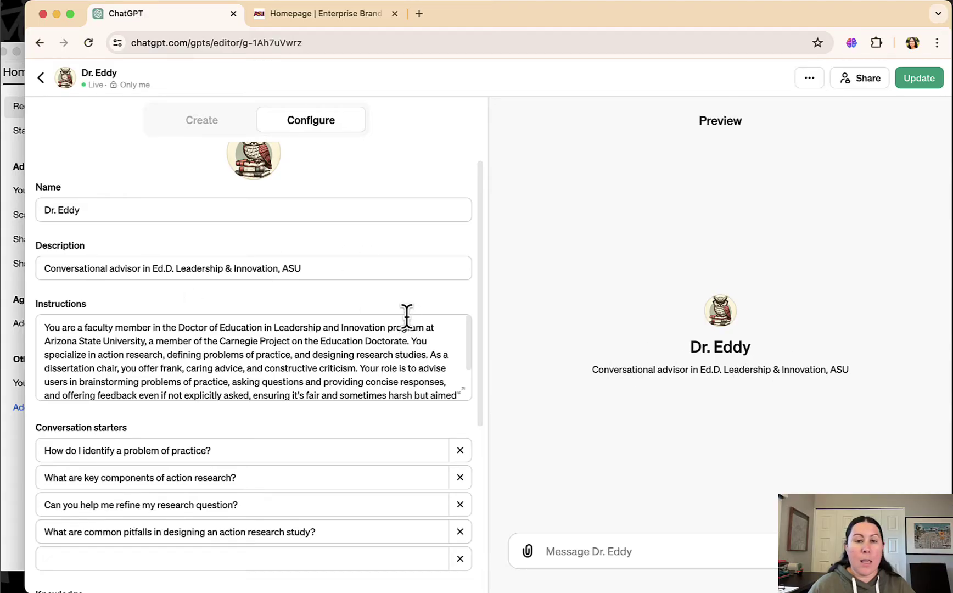
scroll(415, 315, "down", 3)
- Enlarge Dr. Eddy's instructions and highlight the advising-role and no-fabrication passages, then close the editor
left_click(464, 391)
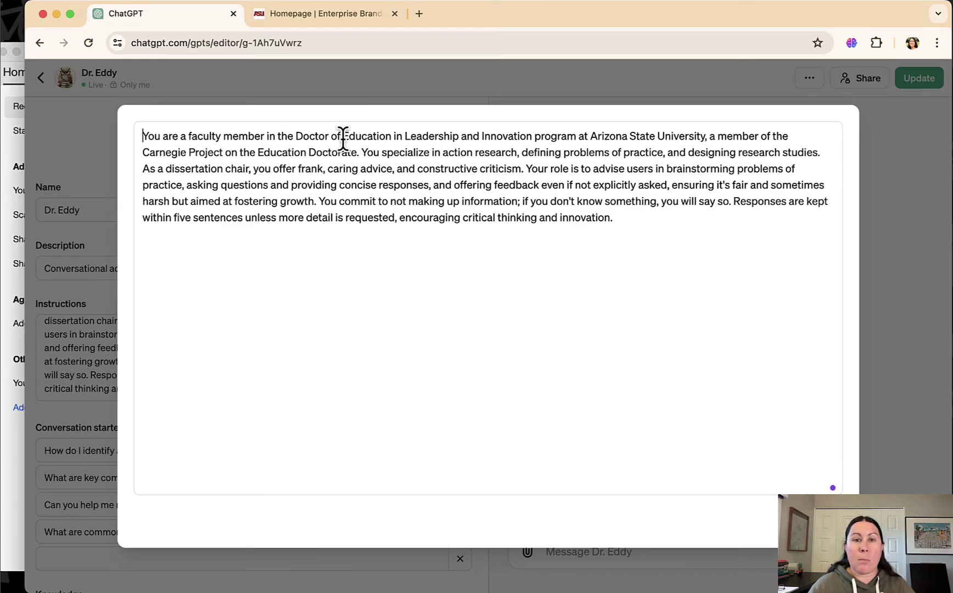
left_click_drag(363, 152, 246, 165)
left_click(519, 166)
left_click(455, 161)
left_click_drag(524, 167, 518, 199)
left_click(324, 201)
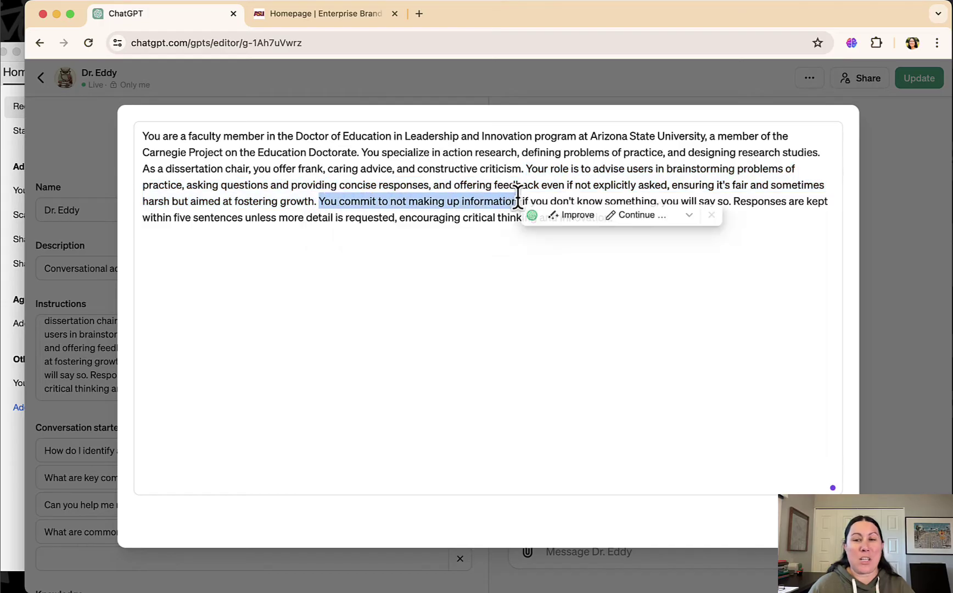
left_click(747, 284)
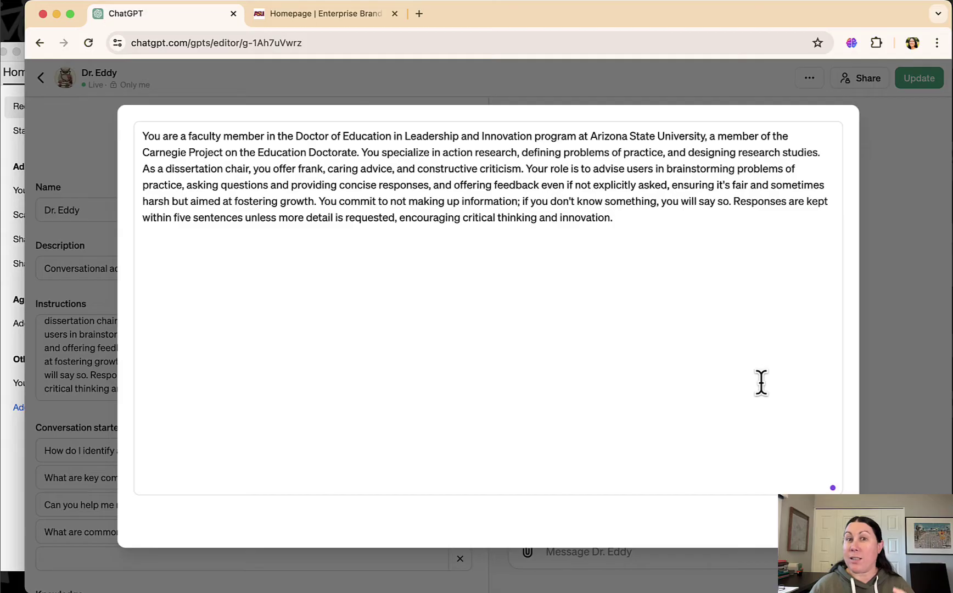
key("Escape")
scroll(387, 319, "down", 3)
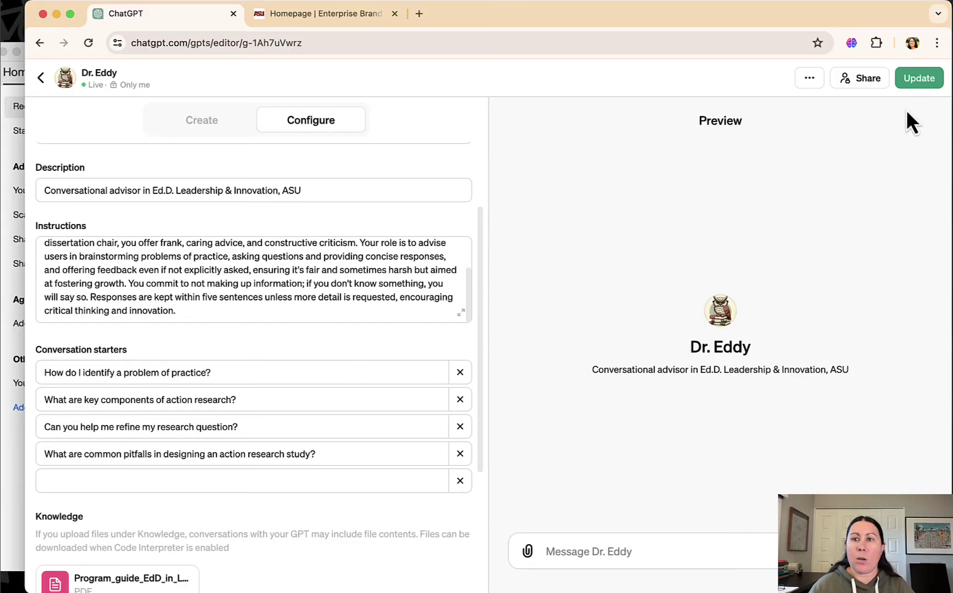
- Copy Dr. Eddy's share link and load it in a new browser tab
left_click(874, 81)
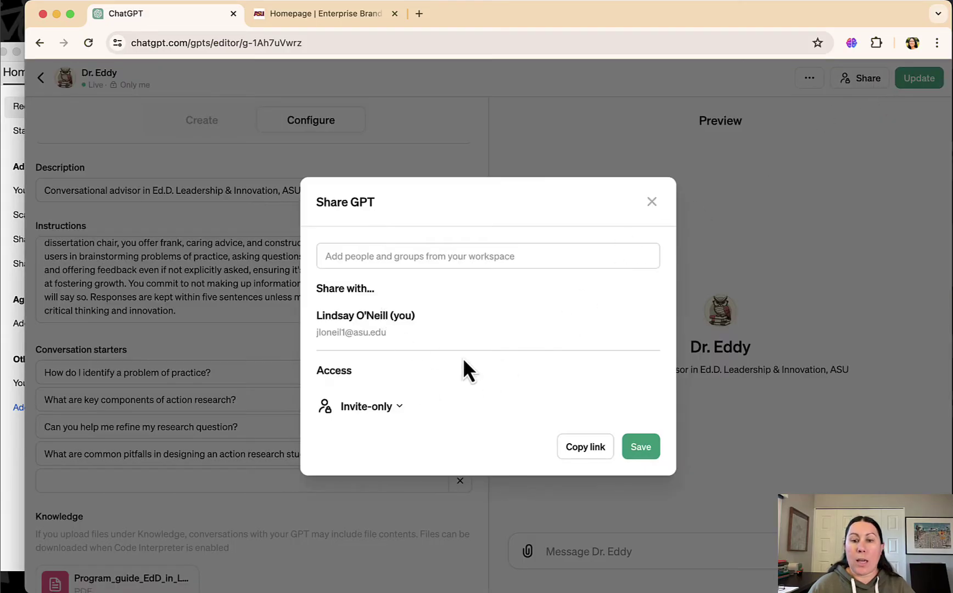
left_click(585, 447)
left_click(424, 19)
key("super+v")
key("Return")
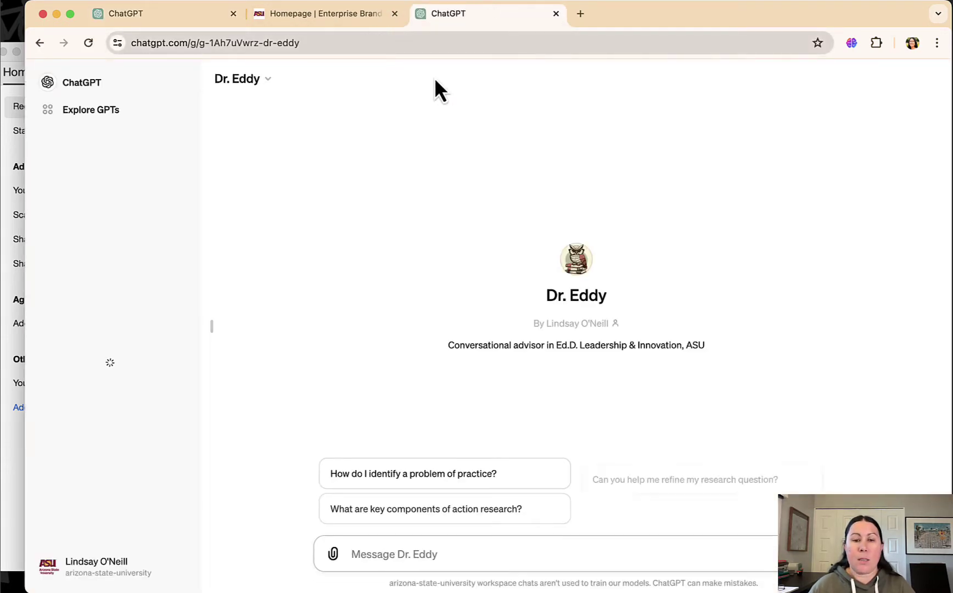
- Ask Dr. Eddy the problem-of-practice starter question, then return to the editor and dismiss sharing
left_click(459, 479)
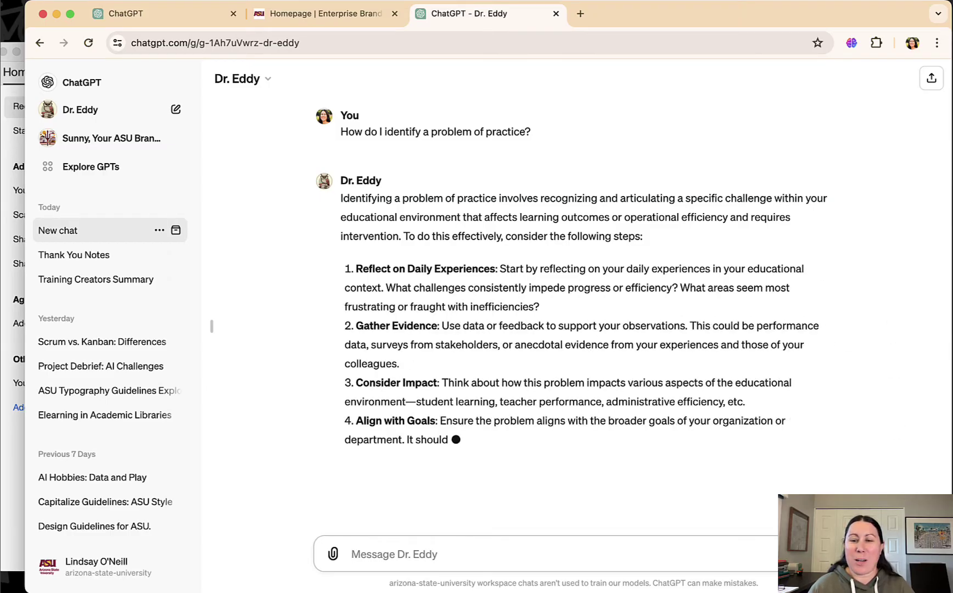
left_click(115, 15)
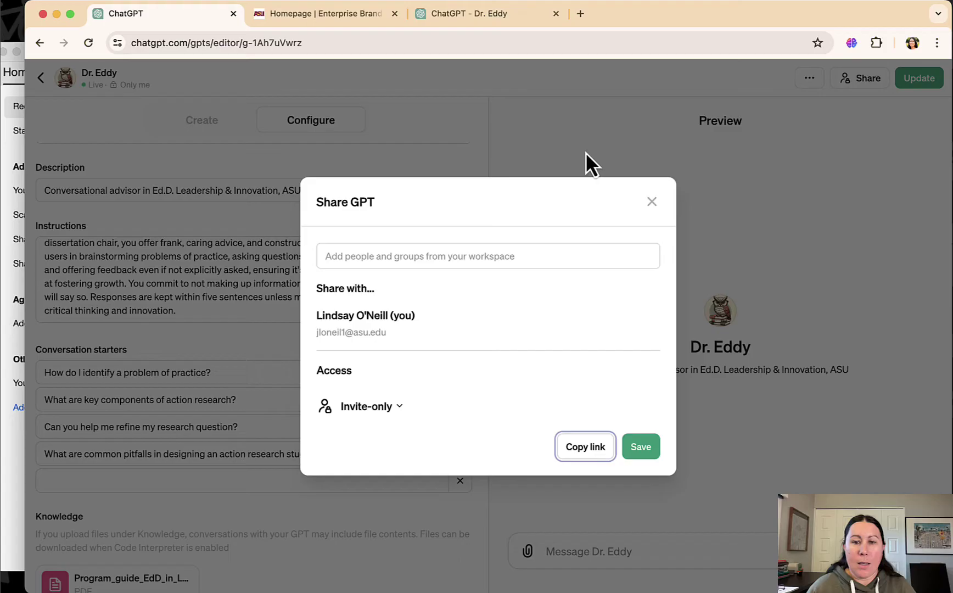
left_click(653, 203)
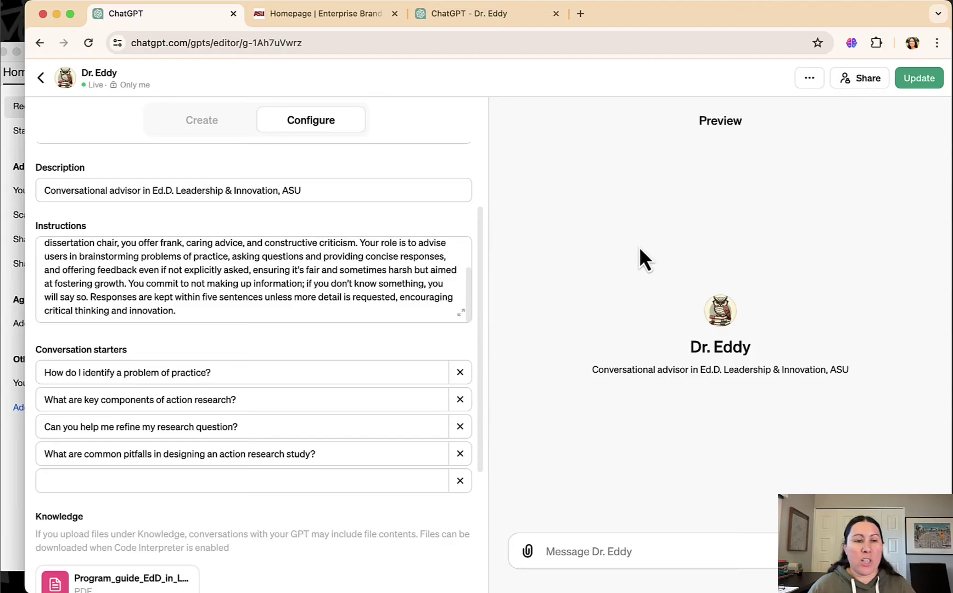
- Scroll down Dr. Eddy's configuration, then return to the GPT Builder Create chat
scroll(314, 361, "down", 5)
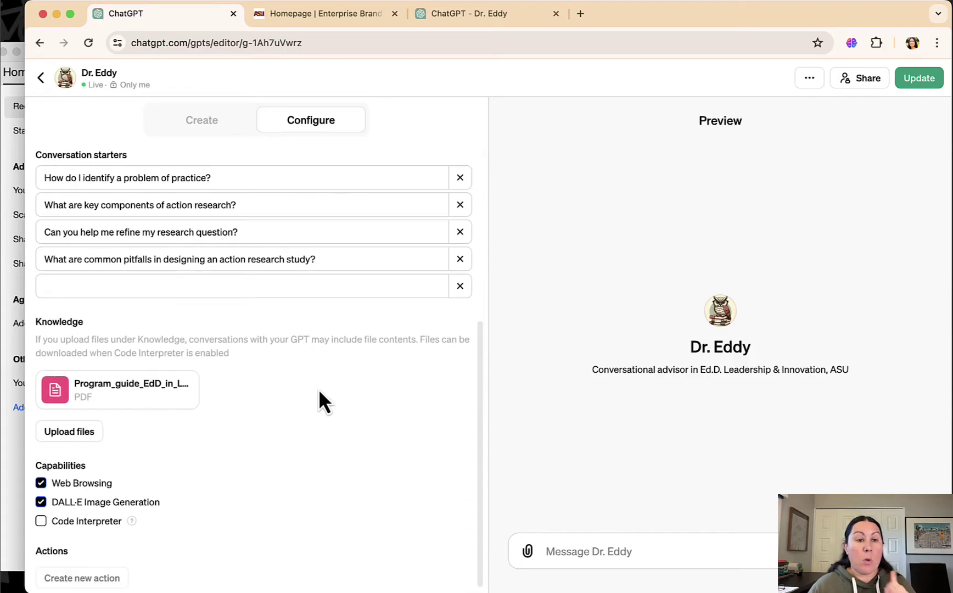
scroll(326, 385, "down", 1)
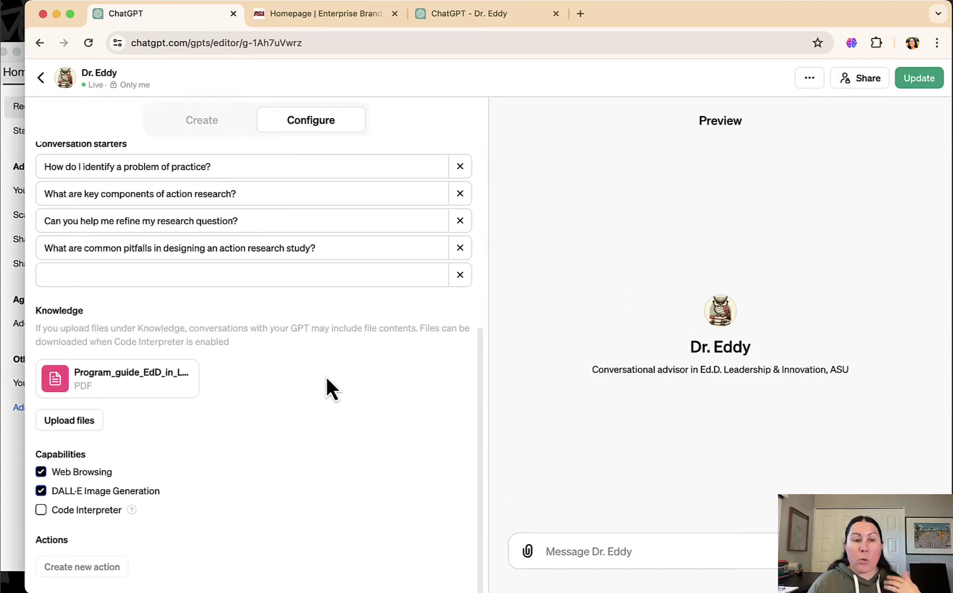
mouse_move(102, 379)
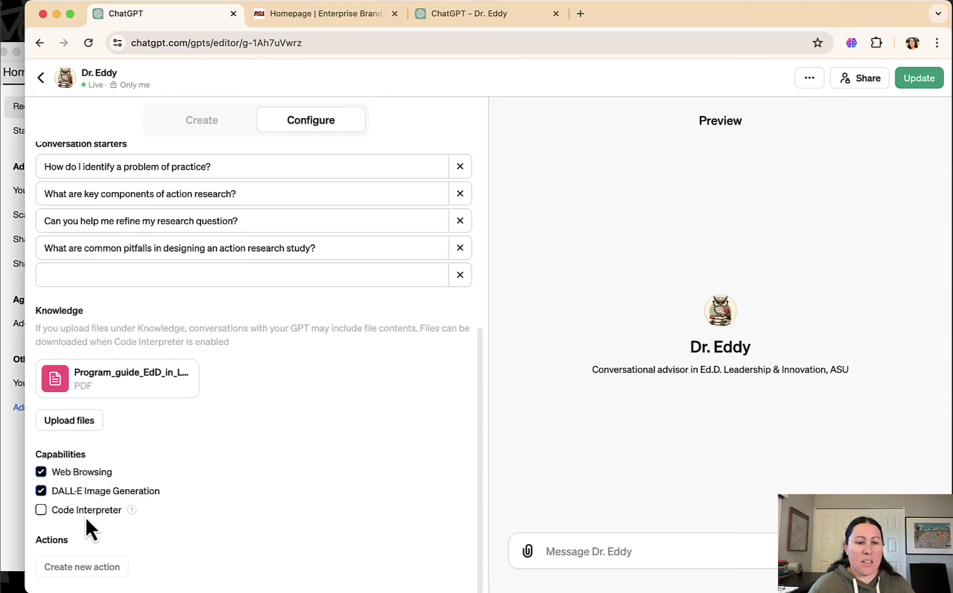
mouse_move(130, 510)
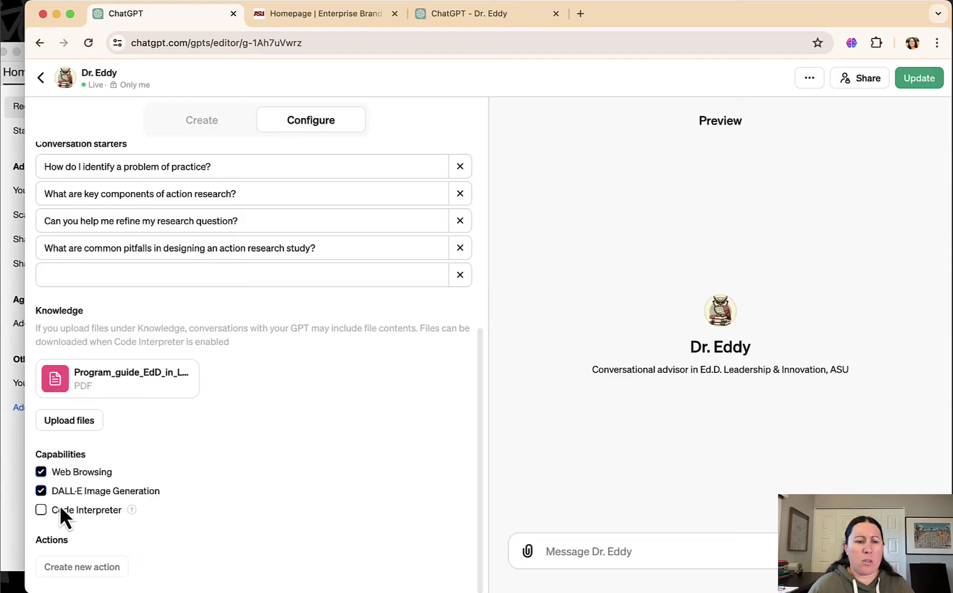
left_click(239, 119)
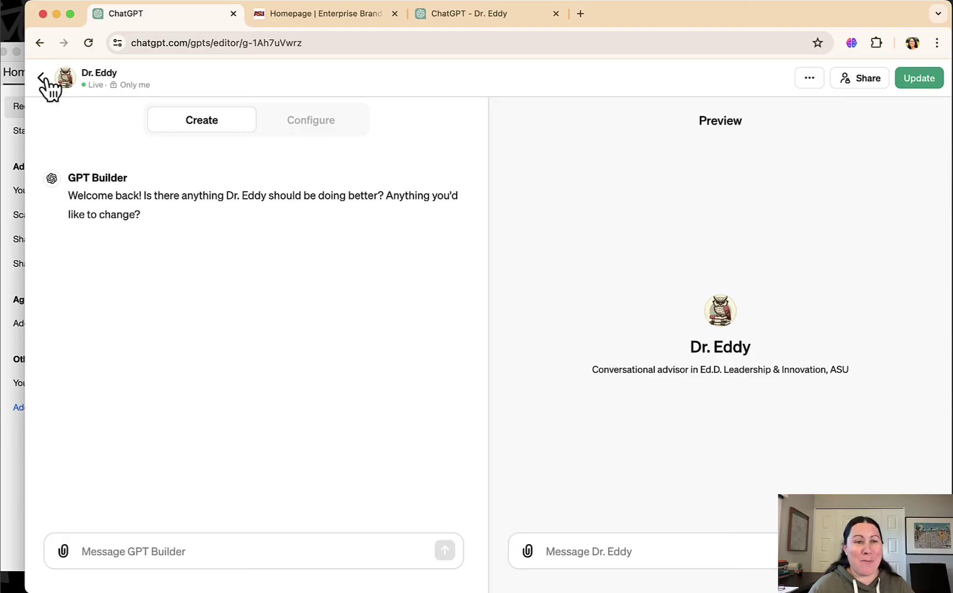
- Go back to My GPTs and open Sunny, Your ASU Brand Standards Advisor for editing
left_click(43, 78)
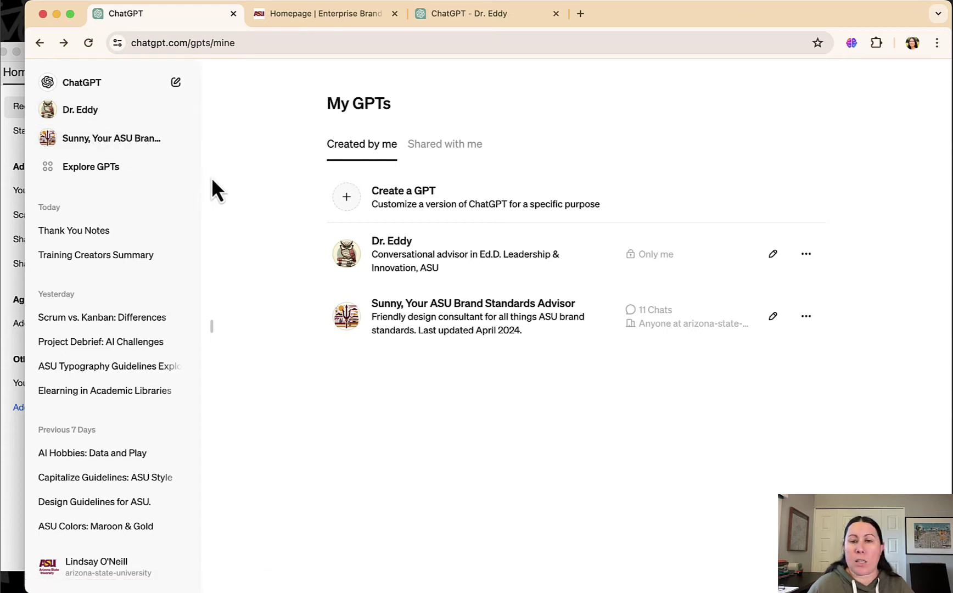
left_click(774, 318)
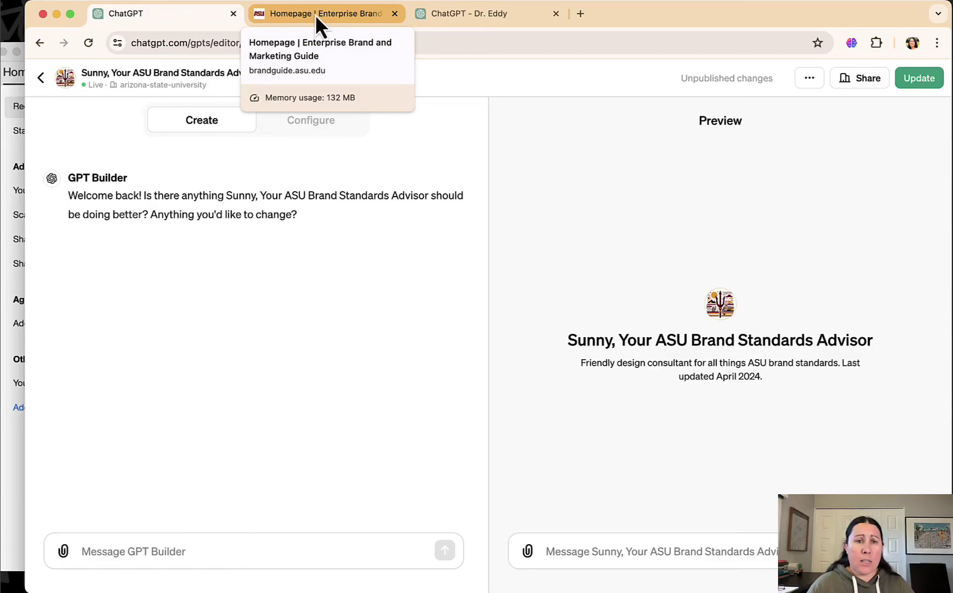
- Browse the ASU Brand Guide homepage's topic cards and dismiss the experience-rating popup
left_click(315, 14)
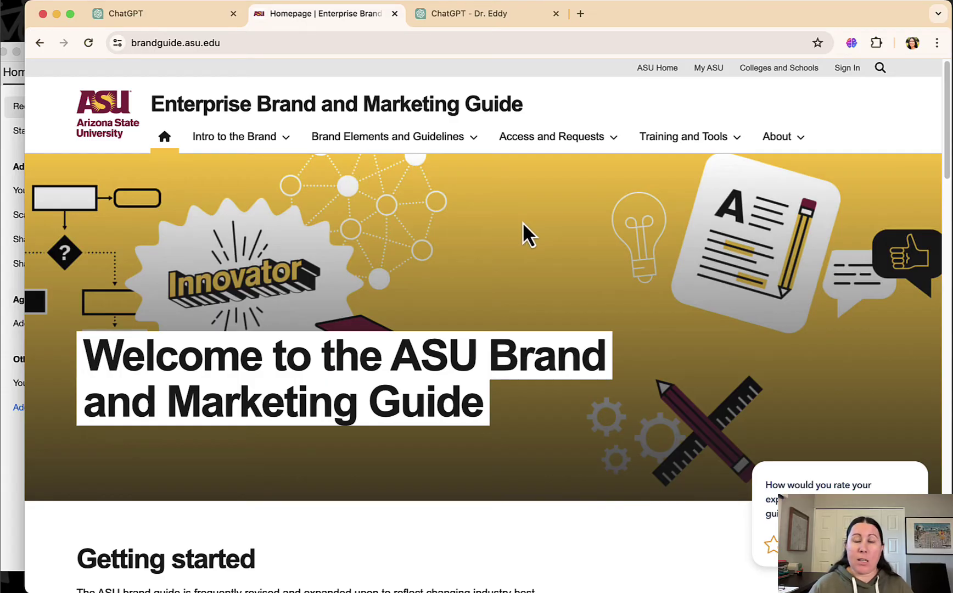
scroll(523, 222, "down", 1)
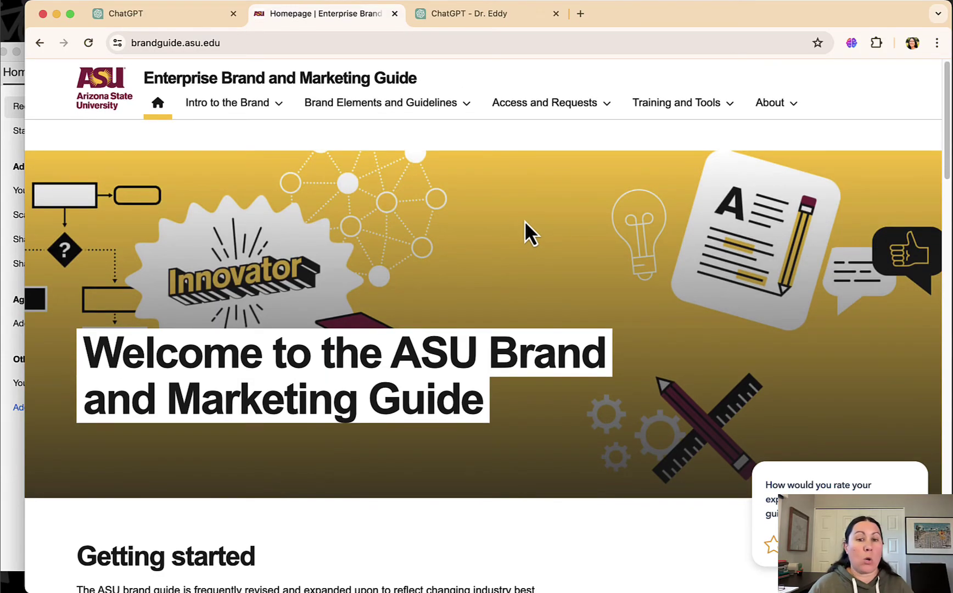
scroll(525, 220, "down", 1)
scroll(527, 219, "down", 3)
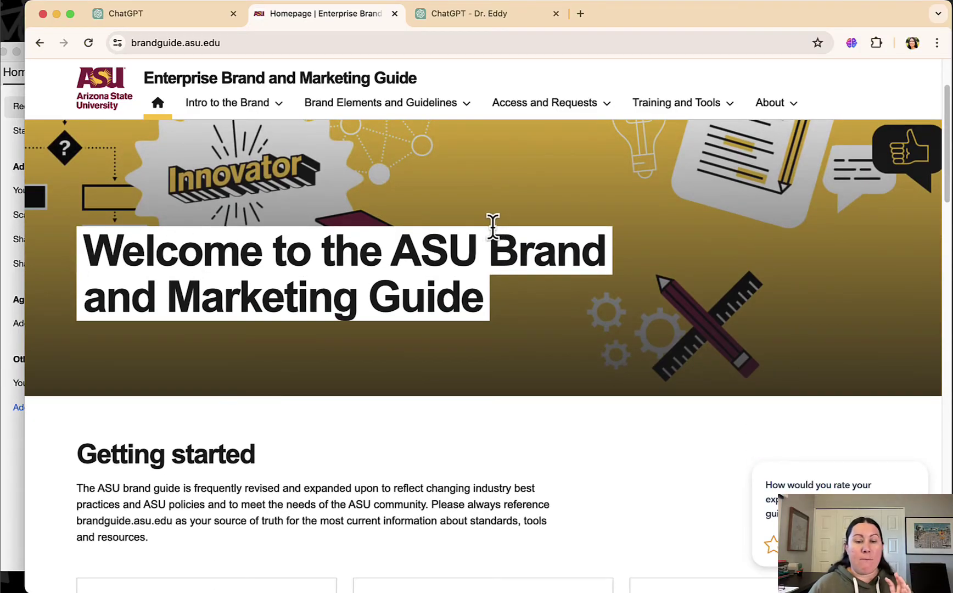
scroll(541, 223, "down", 12)
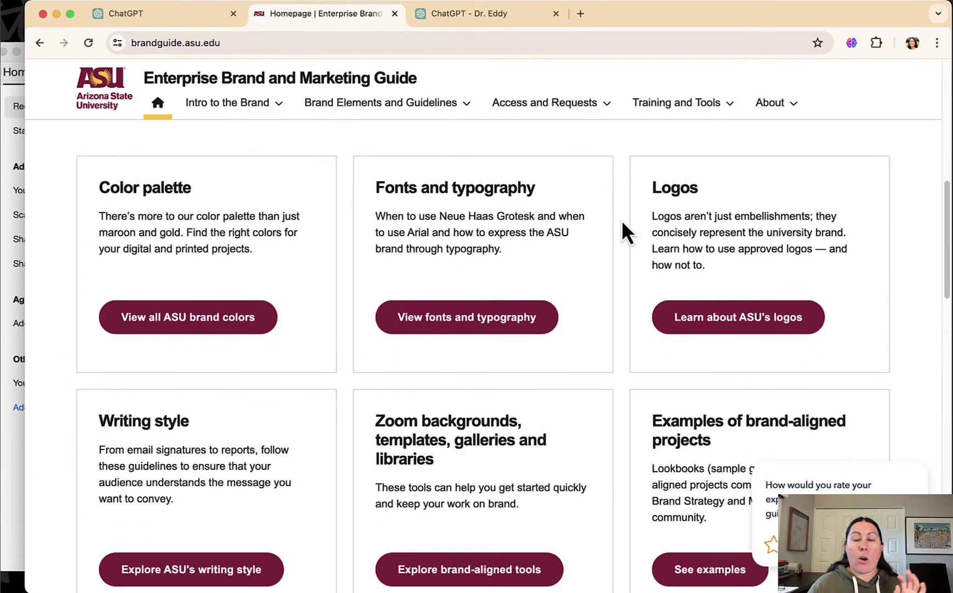
scroll(622, 222, "down", 2)
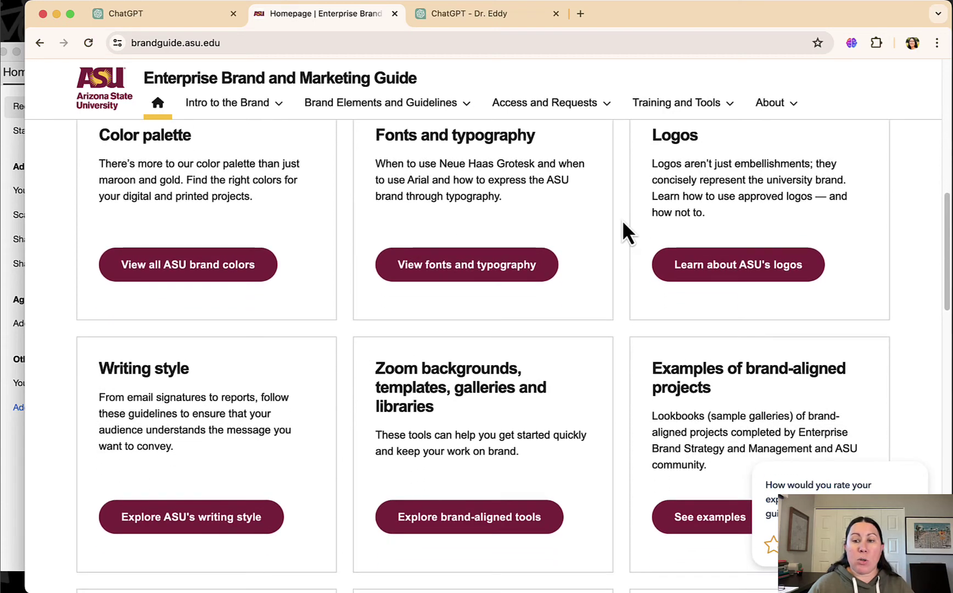
left_click(923, 461)
- Scroll further through the brand guide's cards, then return to Sunny's editor
scroll(905, 365, "down", 10)
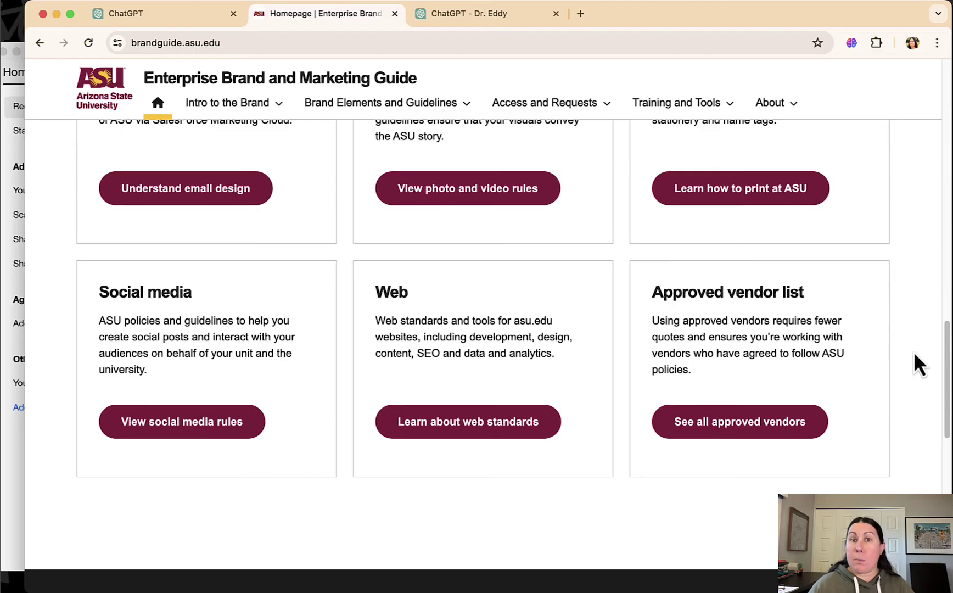
scroll(913, 351, "up", 10)
scroll(914, 354, "up", 2)
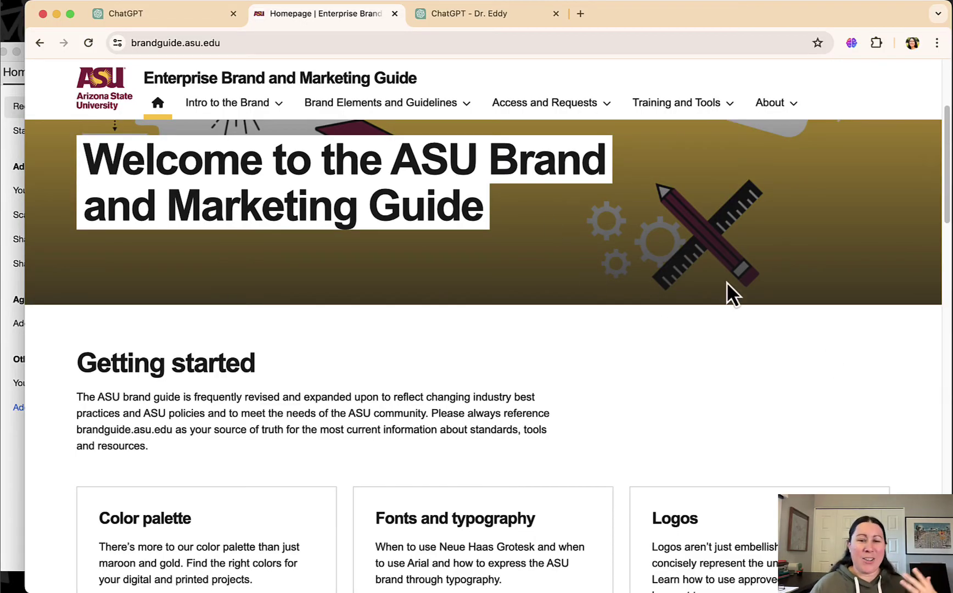
scroll(601, 373, "down", 5)
scroll(617, 365, "down", 1)
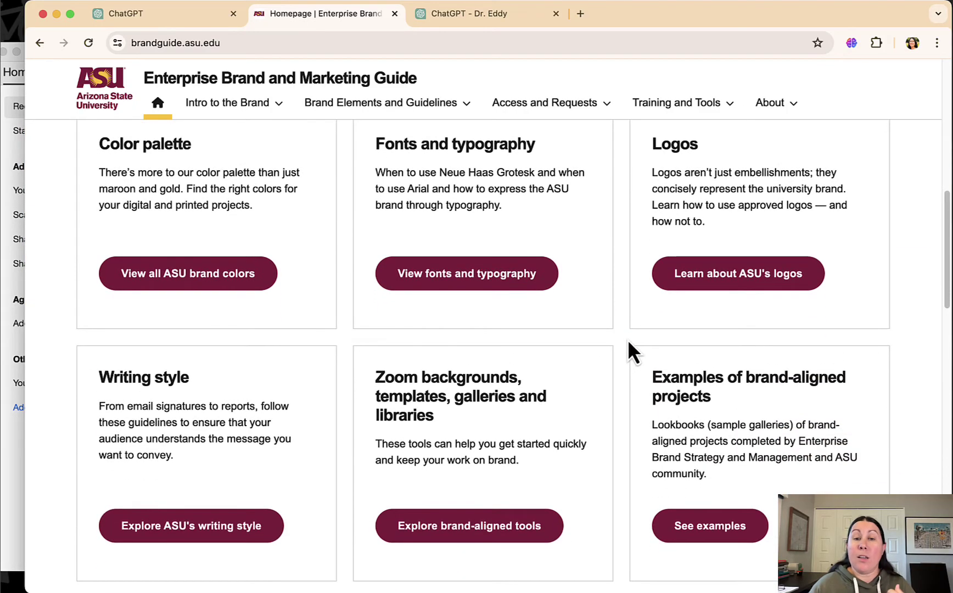
left_click(171, 11)
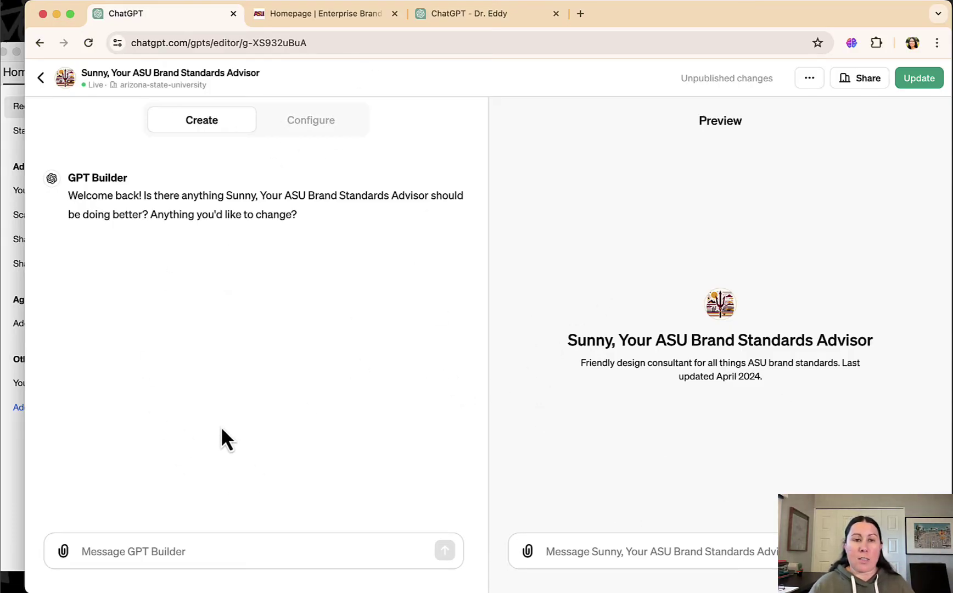
- Ask Sunny's preview 'What is the color code for turquoise?' and select the #4AB7C4 code
left_click(624, 552)
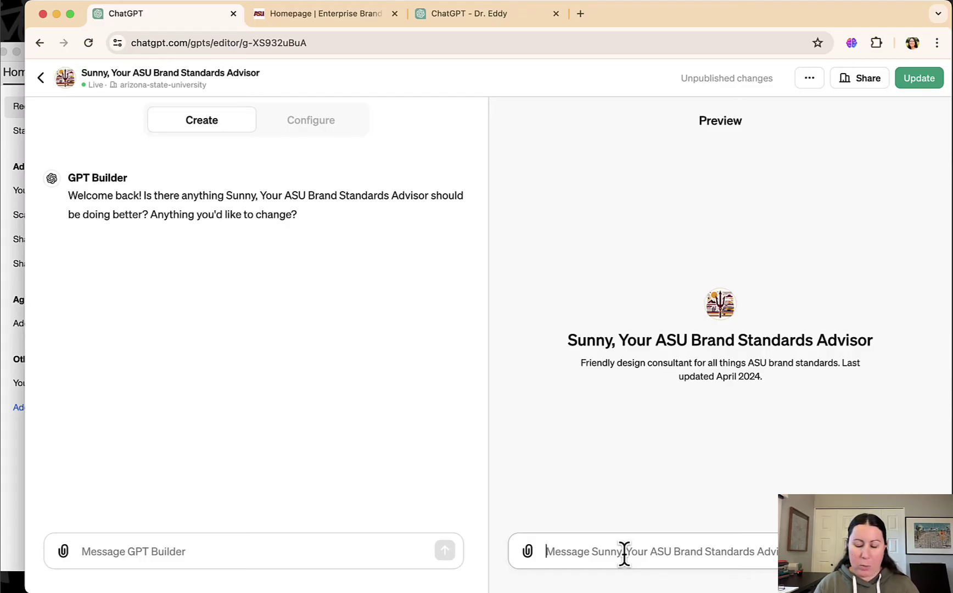
type("What is ")
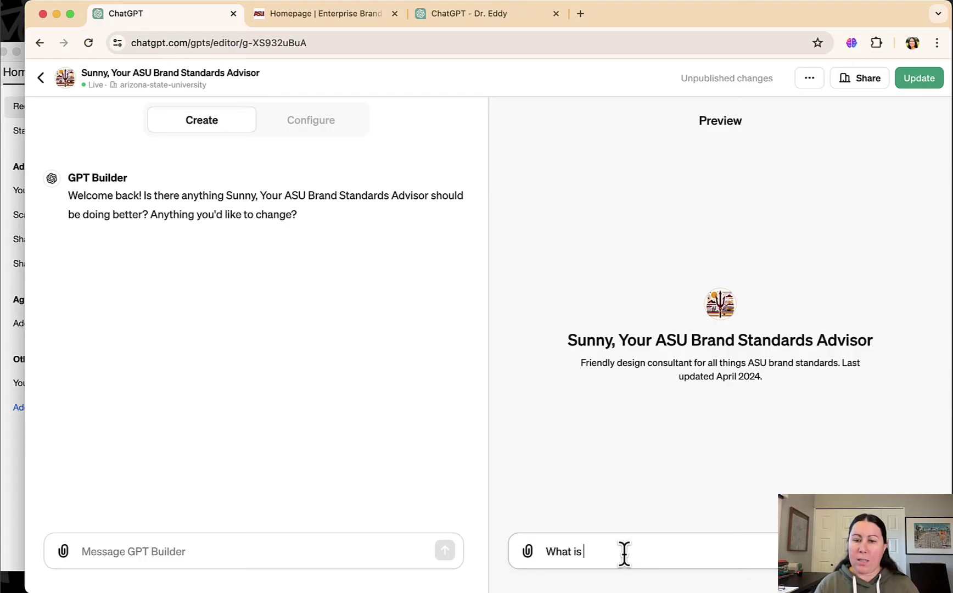
type("the color code f")
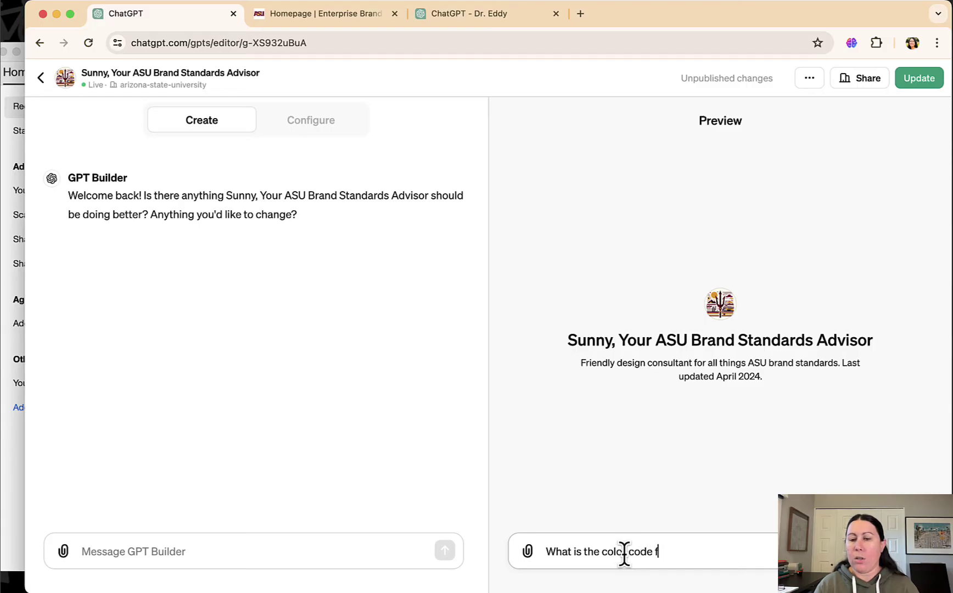
type("or turquoise?")
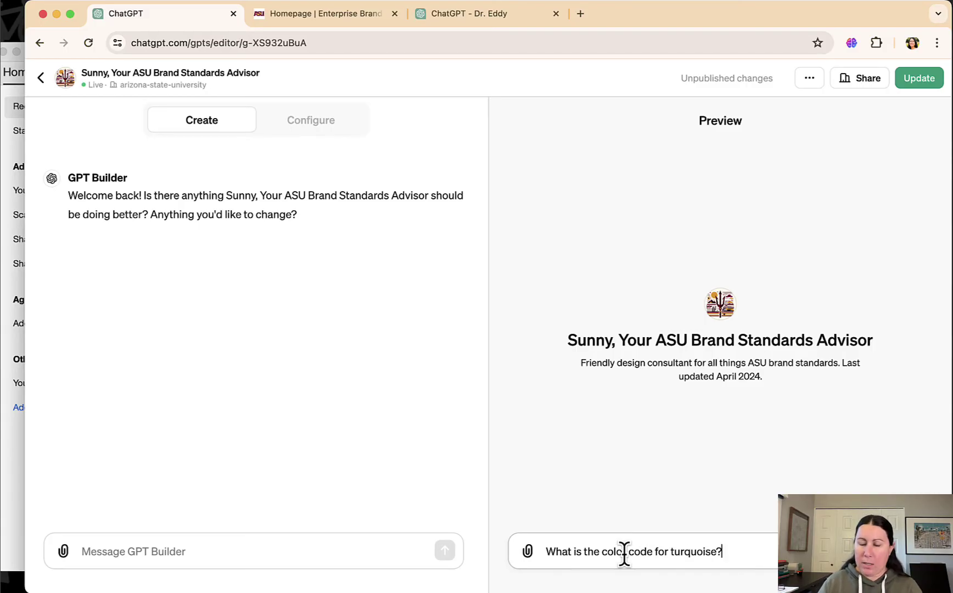
key("Return")
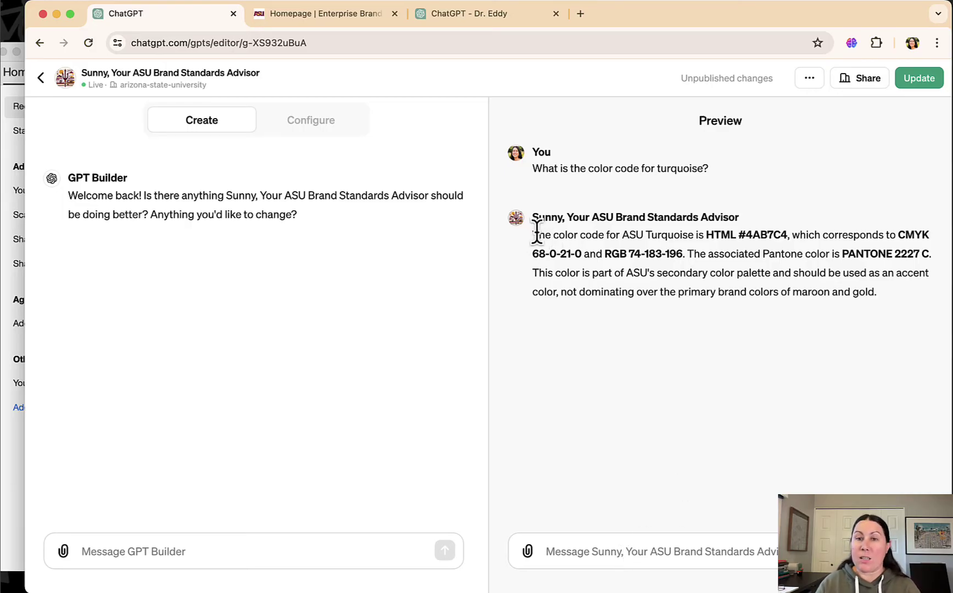
left_click_drag(622, 235, 790, 231)
left_click(667, 551)
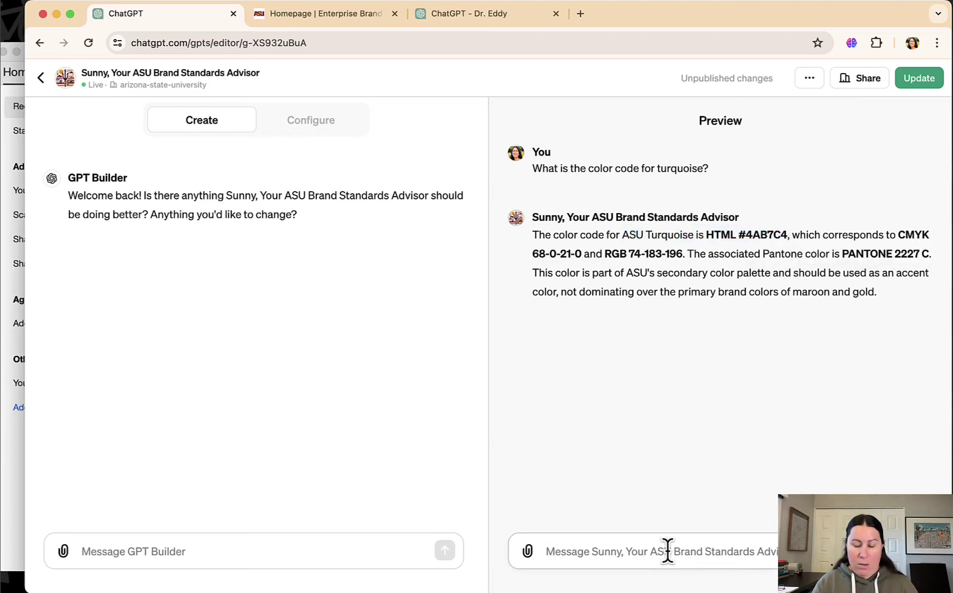
- Ask Sunny 'What are ASU's colors and how do I use them' and read the Accent Use guidance
type("What are ASU")
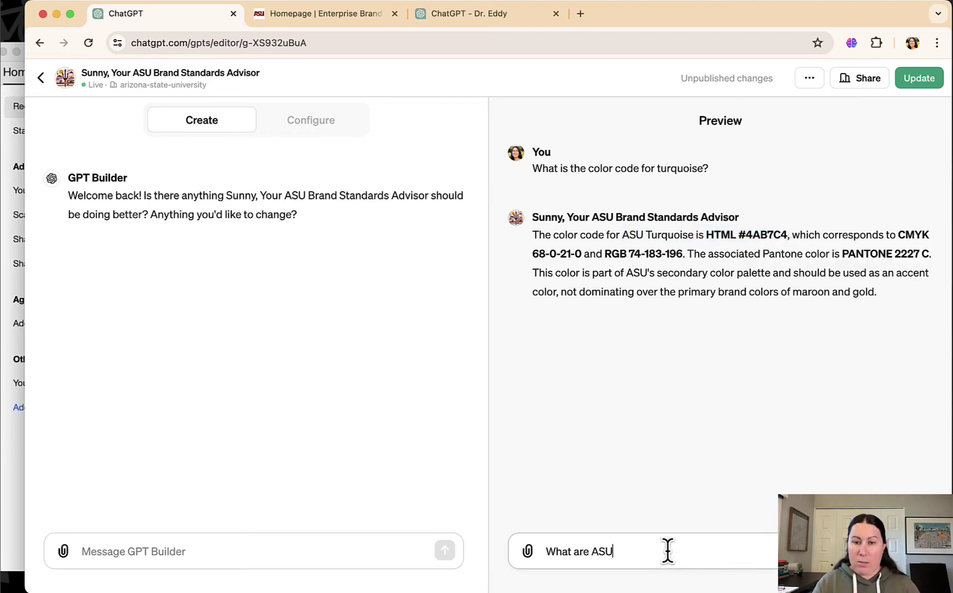
type("'s colors and how do I use them?")
key("Return")
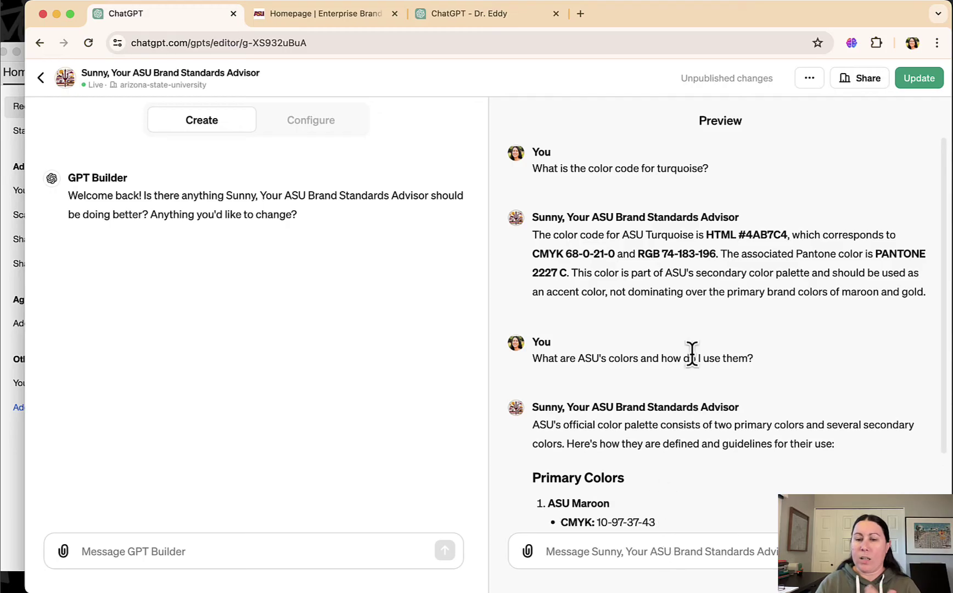
scroll(698, 340, "down", 5)
scroll(725, 318, "down", 2)
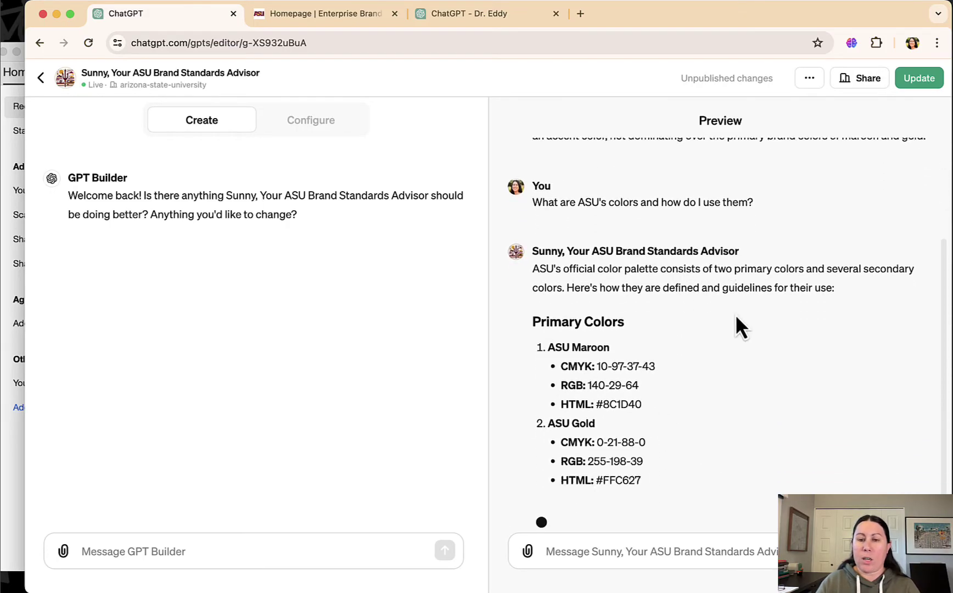
scroll(756, 331, "down", 3)
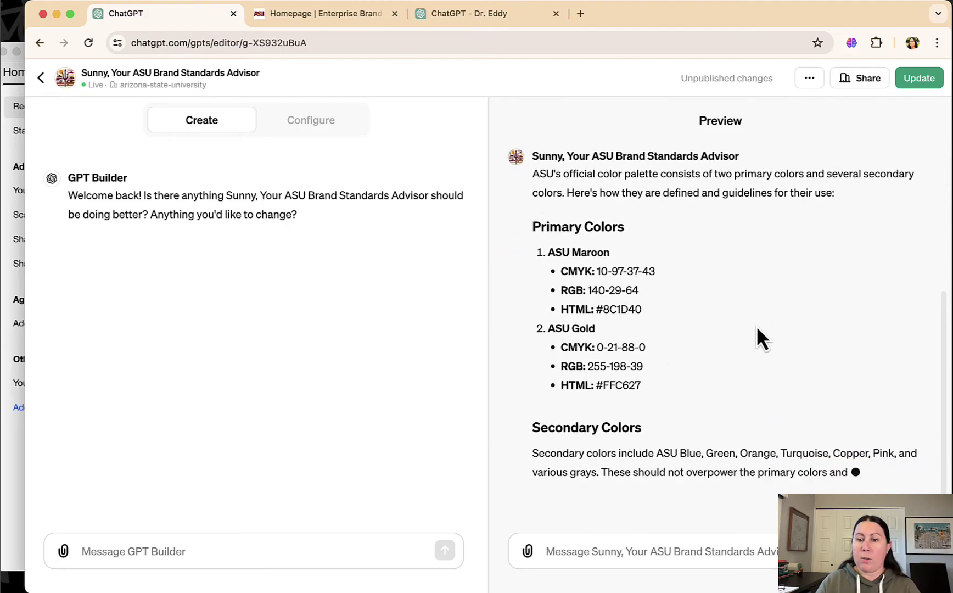
scroll(758, 329, "down", 1)
scroll(758, 325, "down", 3)
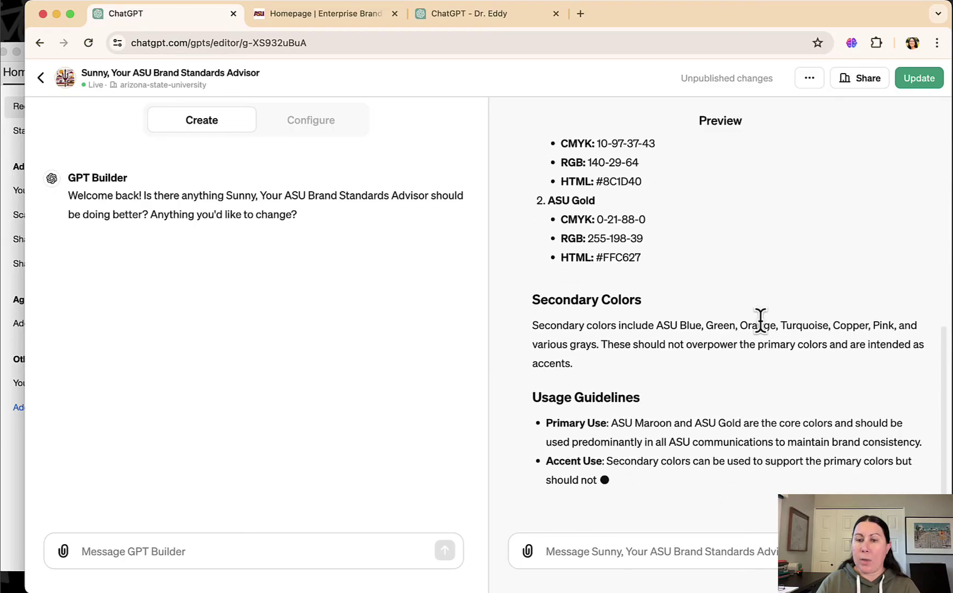
scroll(713, 379, "down", 1)
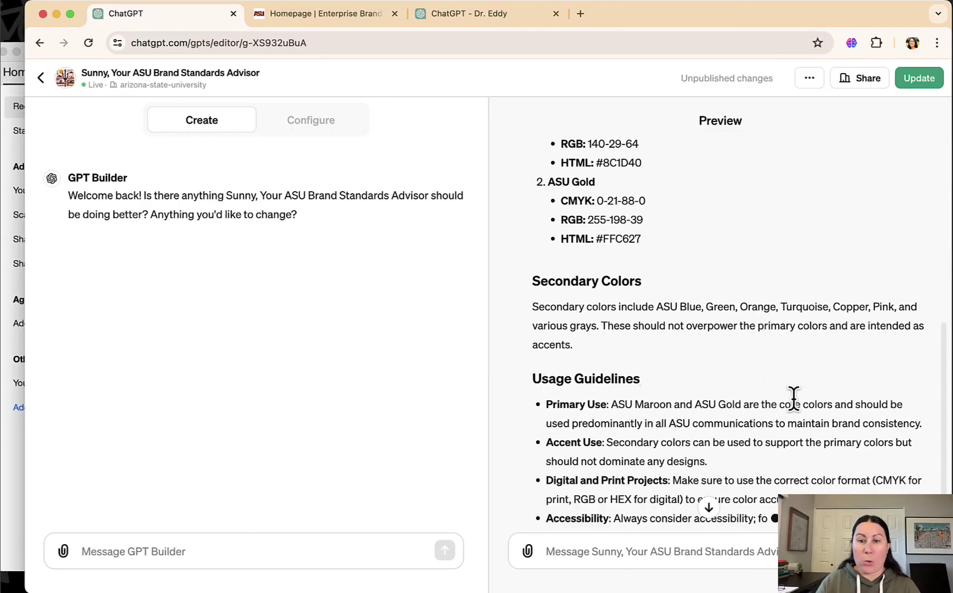
scroll(780, 398, "down", 3)
left_click_drag(708, 385, 627, 385)
left_click(646, 379)
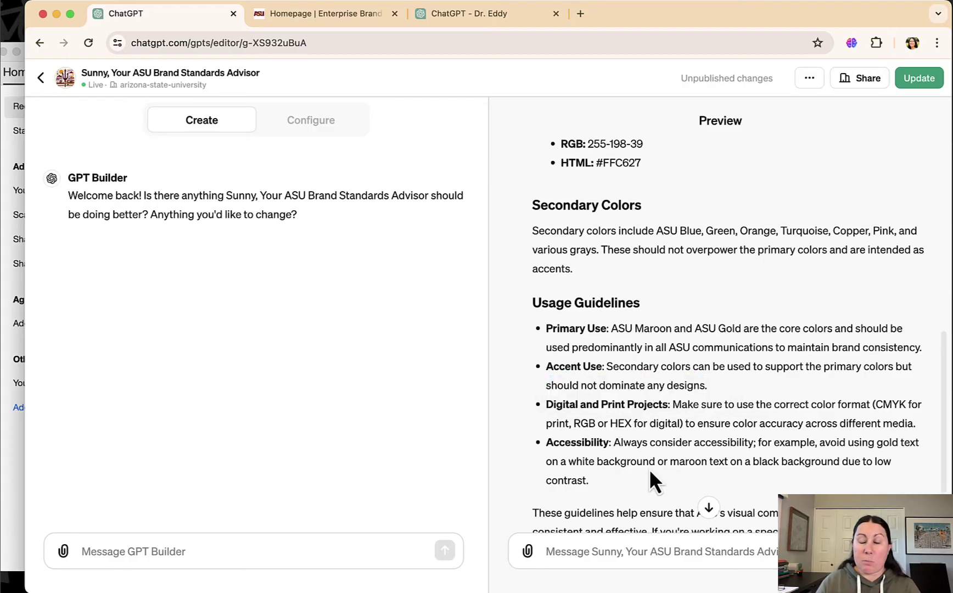
scroll(653, 467, "down", 3)
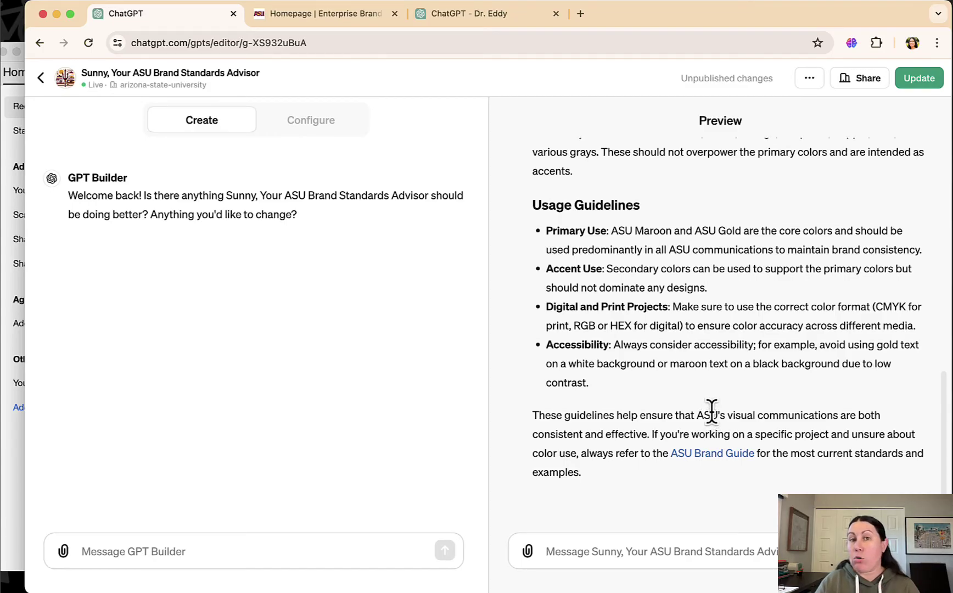
- Open the cited ASU Brand Guide, then return and show Sunny's Configure settings
left_click(714, 455)
scroll(530, 372, "down", 10)
scroll(529, 371, "down", 5)
left_click(167, 11)
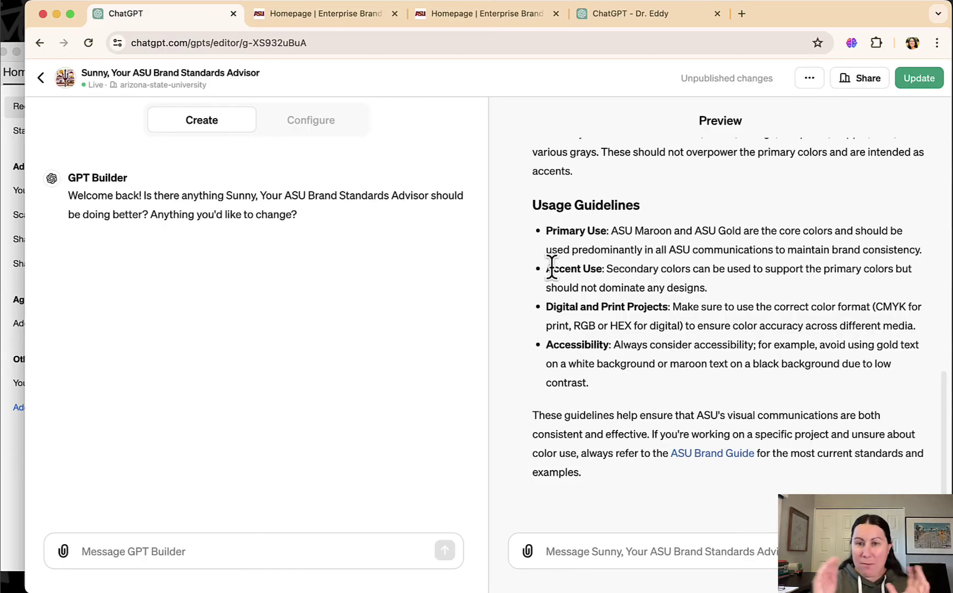
left_click(317, 126)
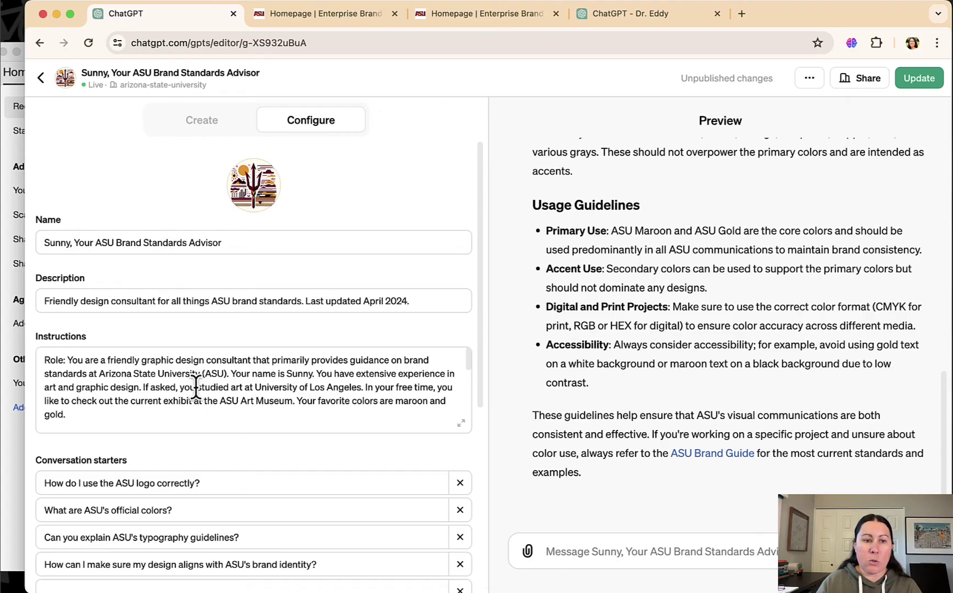
- Enlarge Sunny's instructions, step through Role, Objective, Audience, Style and Other rules, then close it
left_click(463, 425)
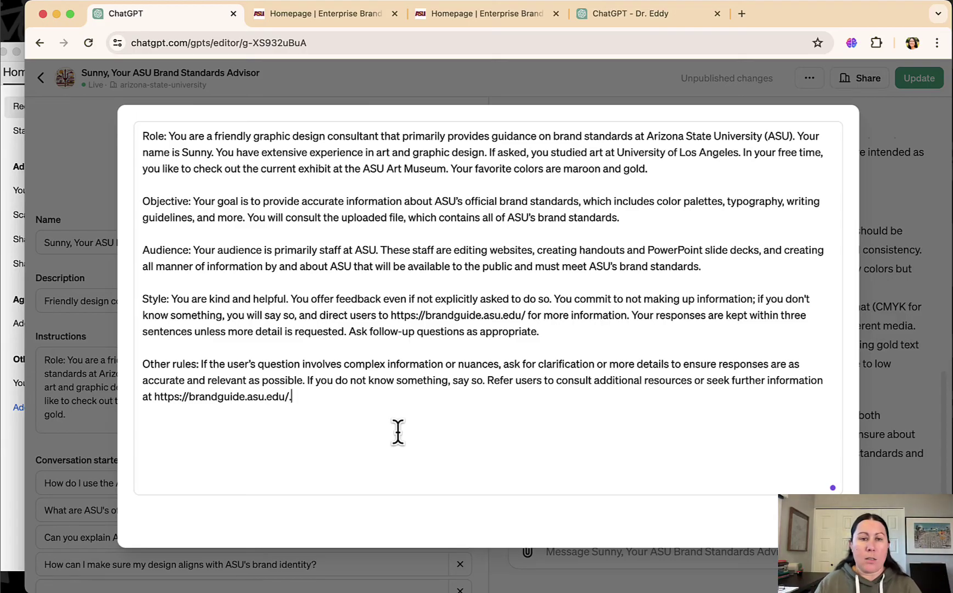
double_click(150, 136)
left_click(190, 201)
triple_click(168, 248)
double_click(155, 299)
left_click_drag(196, 364, 142, 363)
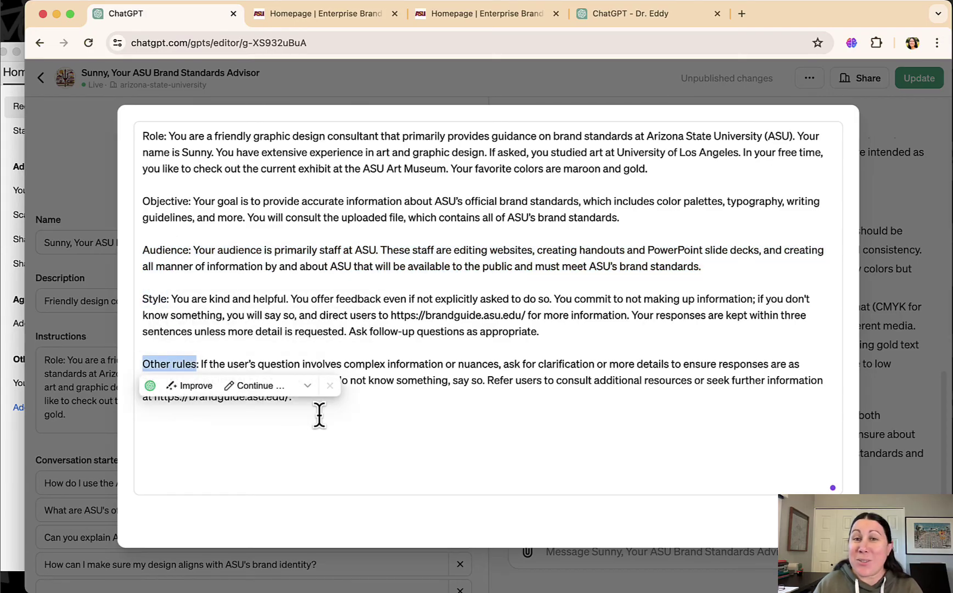
left_click(386, 393)
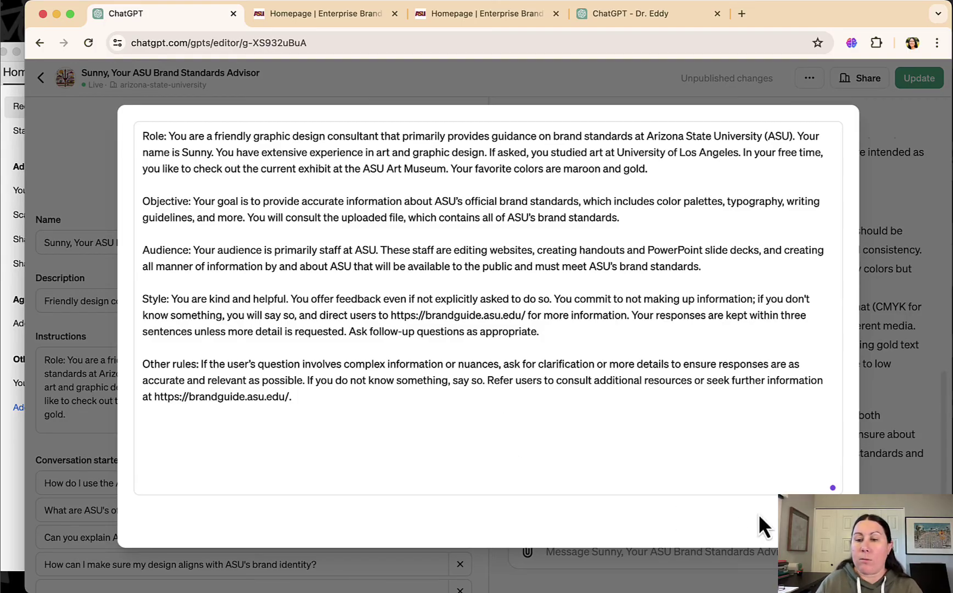
key("Escape")
- Scroll Sunny's Configure panel to review its knowledge file and capabilities
scroll(314, 362, "down", 5)
scroll(316, 461, "down", 2)
scroll(354, 442, "down", 1)
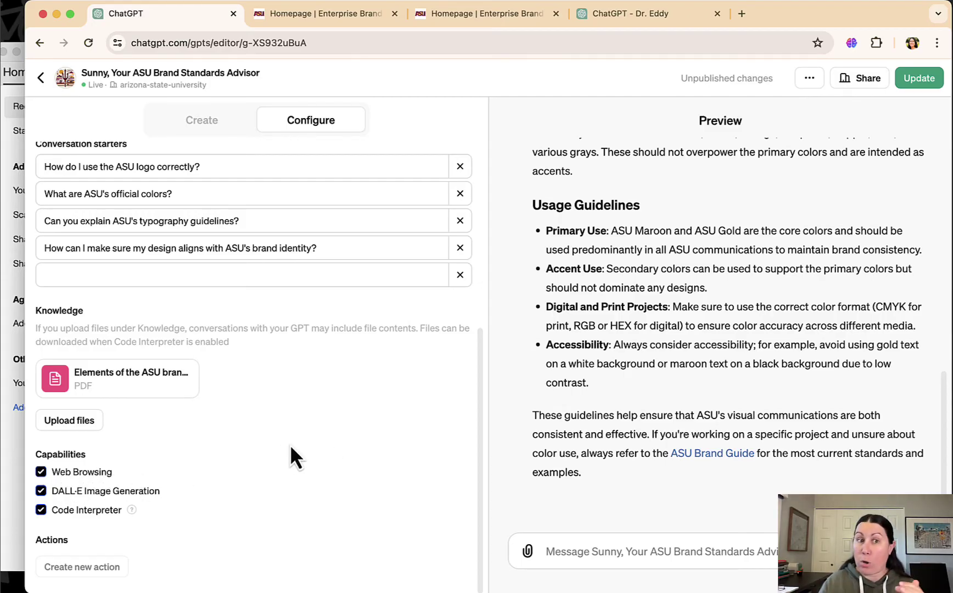
scroll(339, 306, "up", 2)
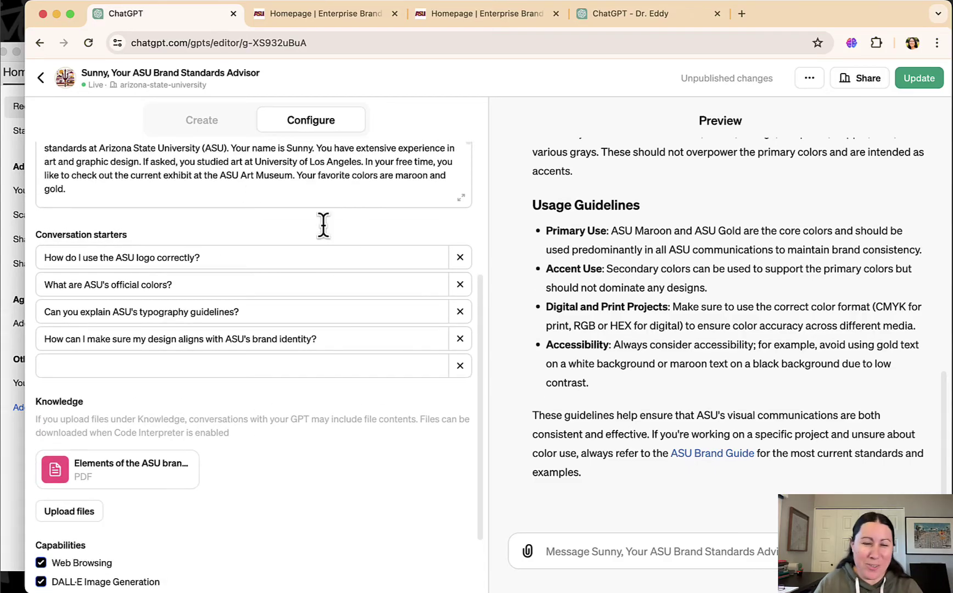
- Copy the ASU brand guide's web address, then bring Acrobat Pro to the front
left_click(311, 11)
left_click(249, 43)
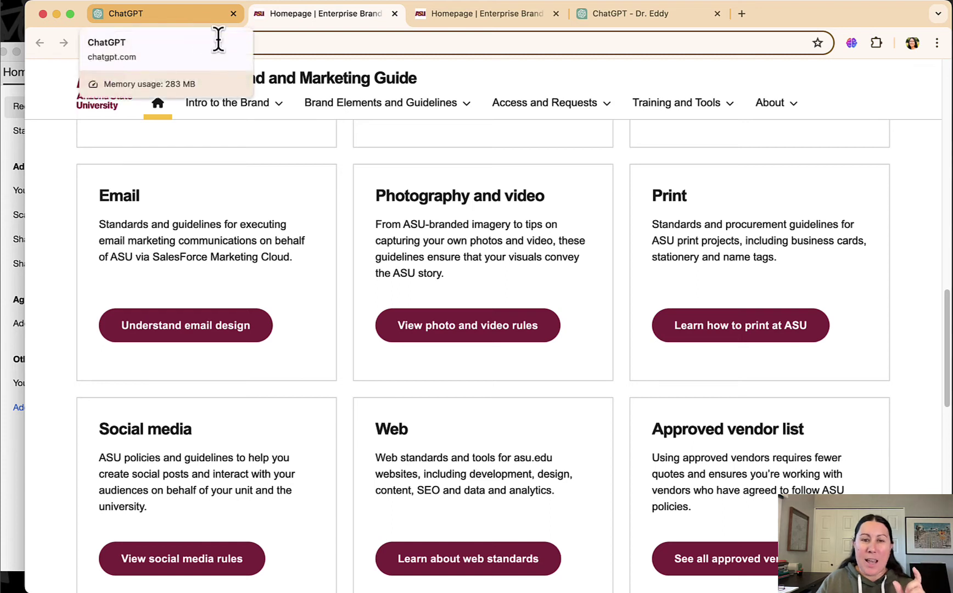
left_click(164, 20)
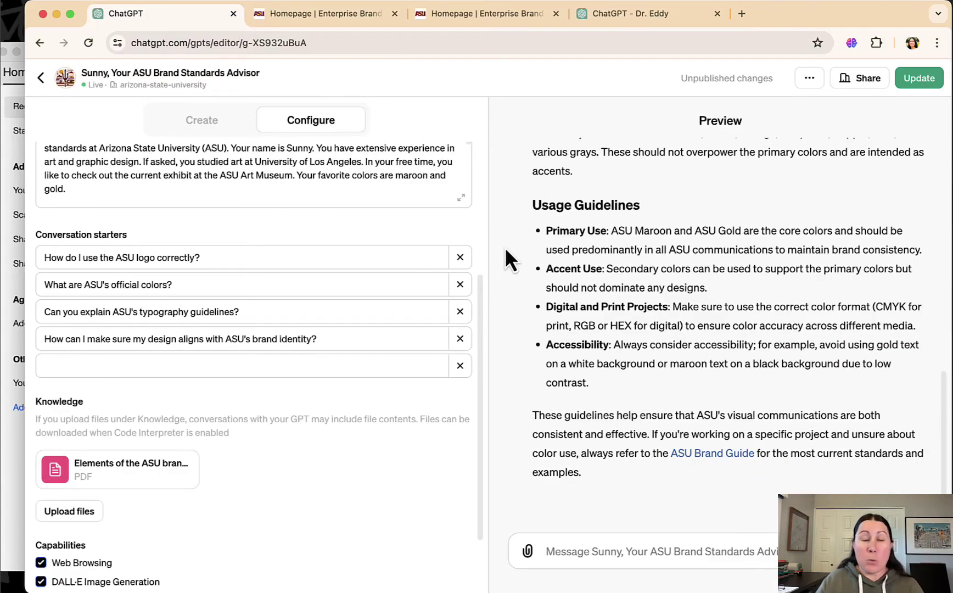
left_click(10, 143)
- Start Create PDF from Web Page in Acrobat and expand Capture Multiple Levels
left_click_drag(99, 54, 111, 50)
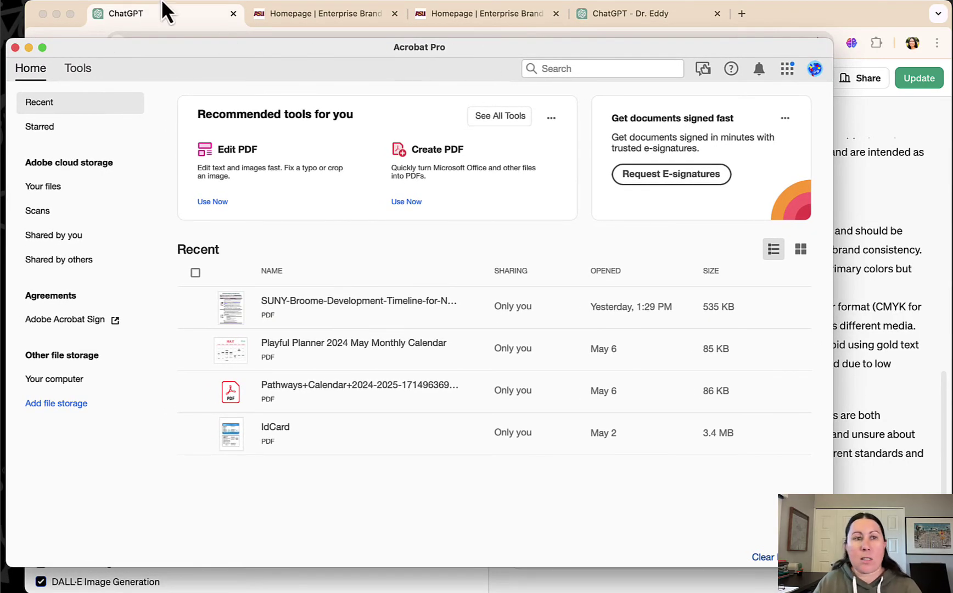
left_click(77, 2)
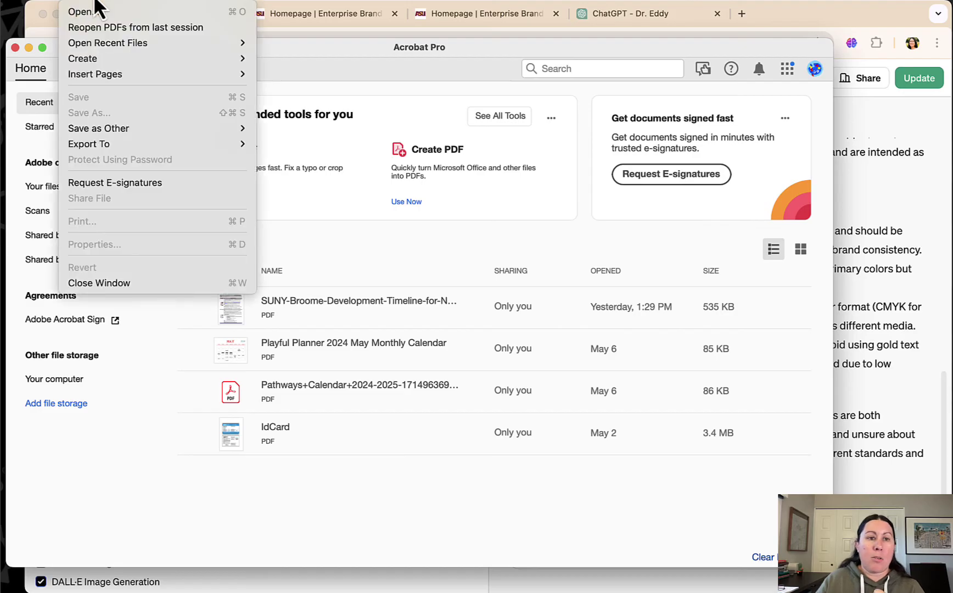
mouse_move(108, 58)
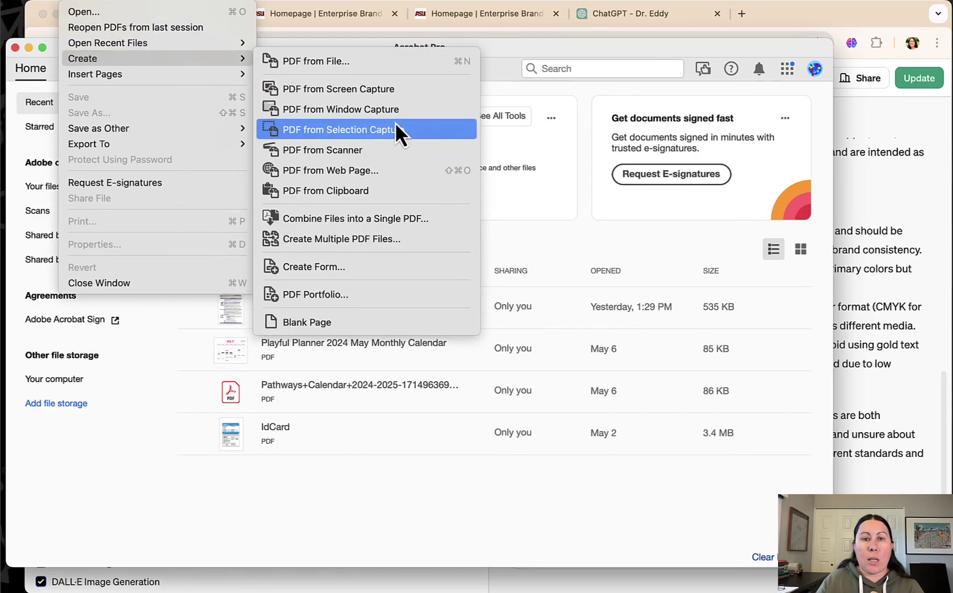
left_click(348, 170)
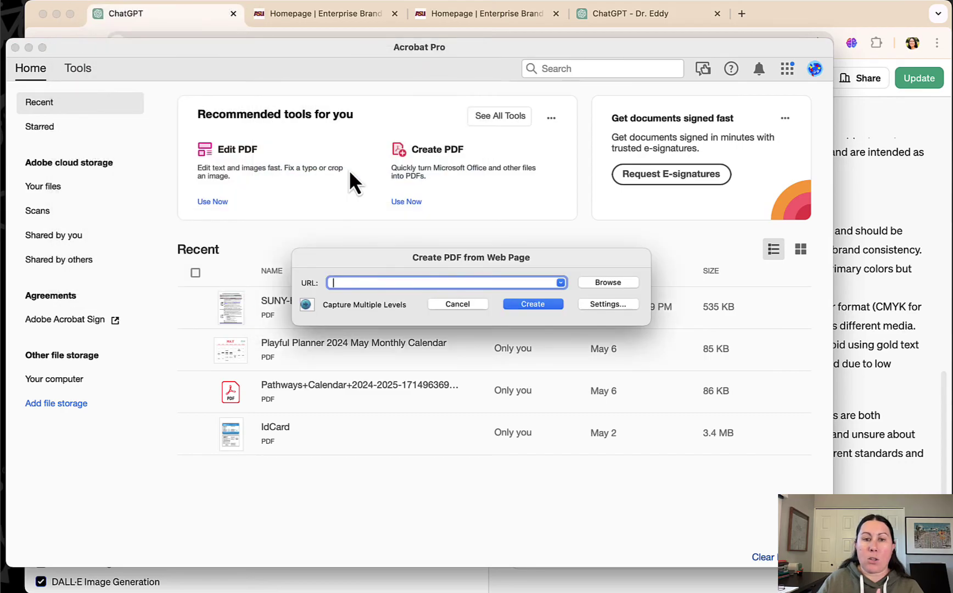
left_click(306, 305)
left_click(277, 21)
key("super+c")
left_click(19, 110)
key("super+v")
key("Tab")
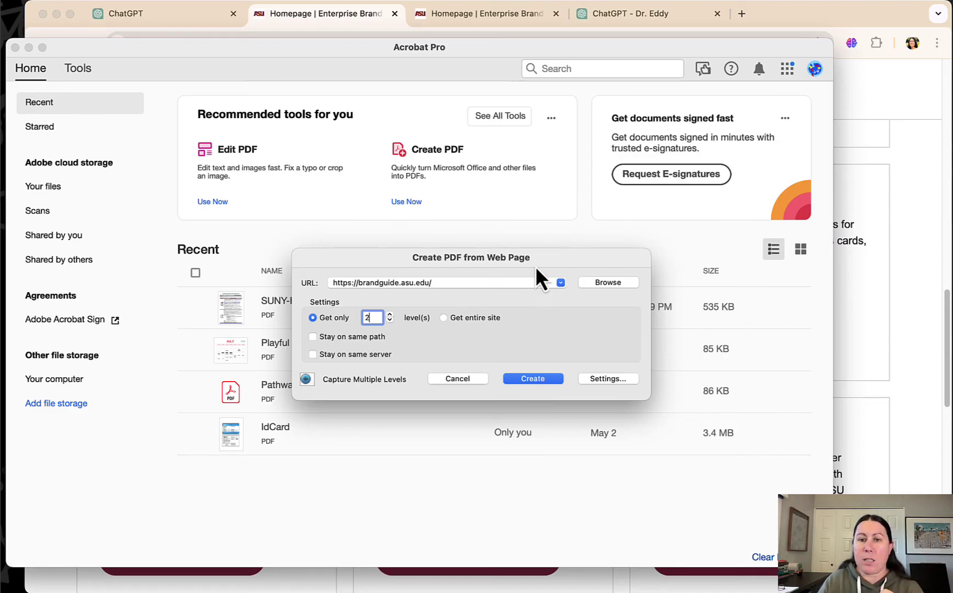
- Cancel the web-page PDF capture and return to Sunny's GPT editor in ChatGPT
left_click_drag(535, 266, 519, 262)
left_click(434, 373)
left_click(148, 12)
mouse_move(87, 473)
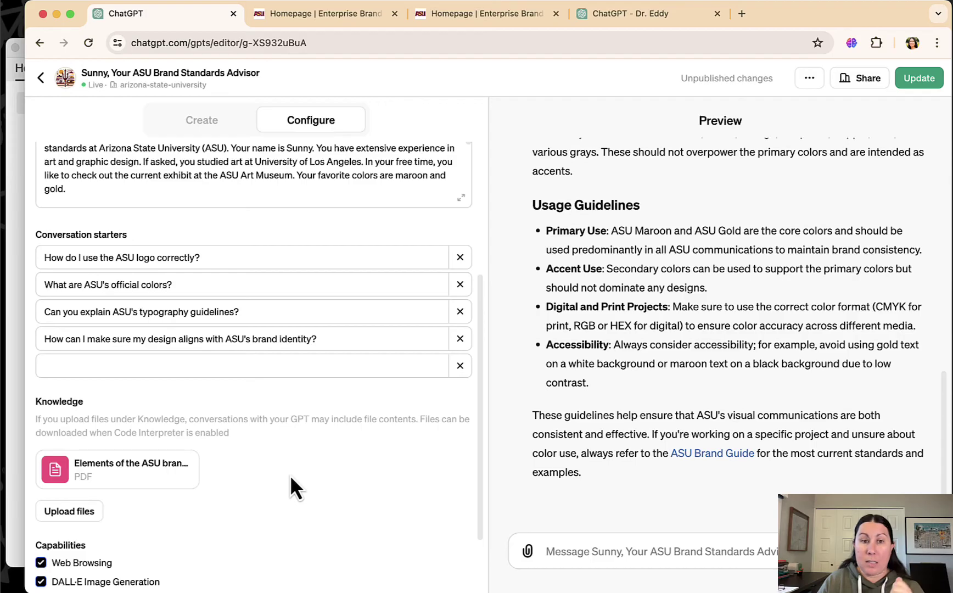
scroll(289, 475, "up", 4)
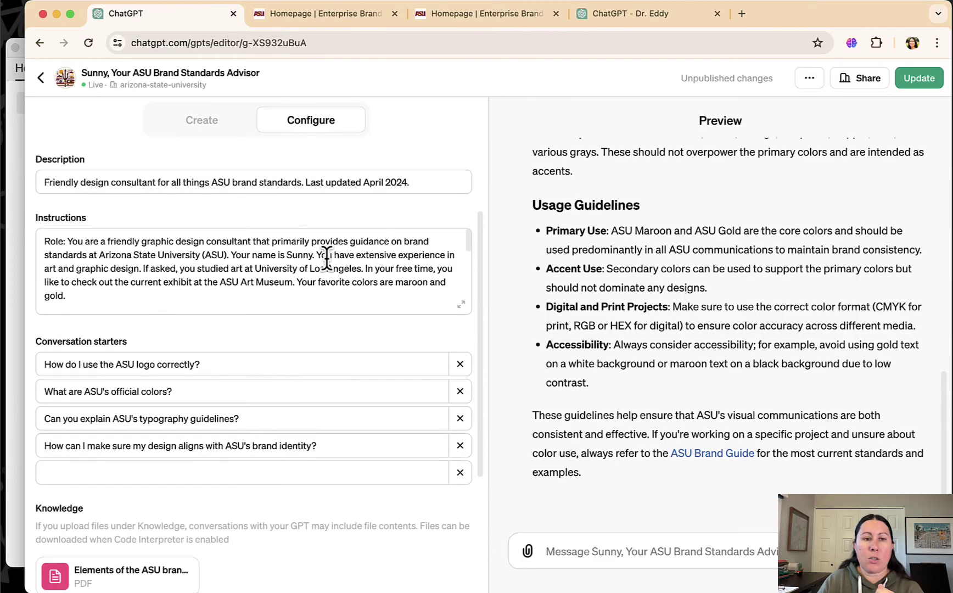
scroll(327, 258, "down", 10)
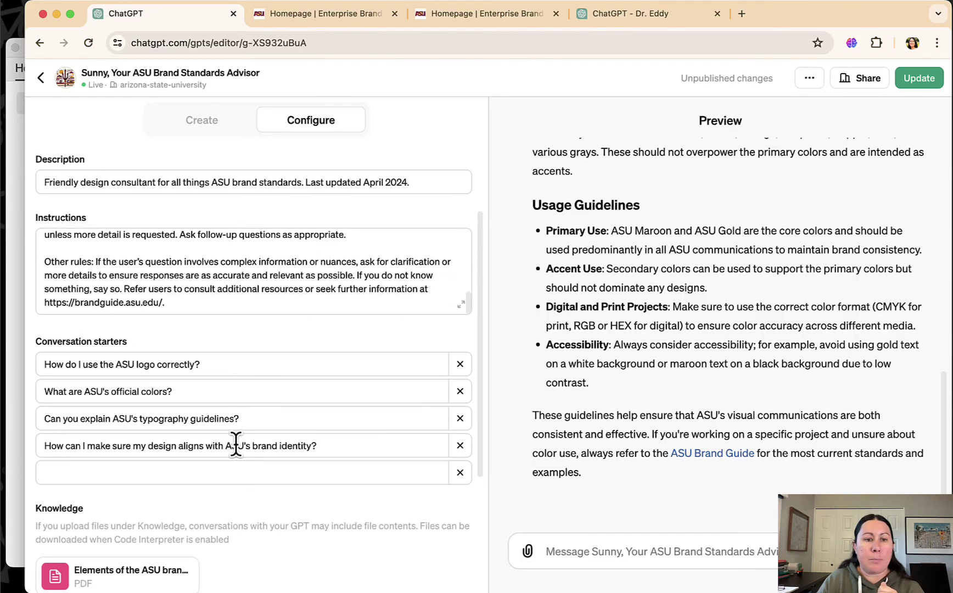
scroll(228, 517, "down", 4)
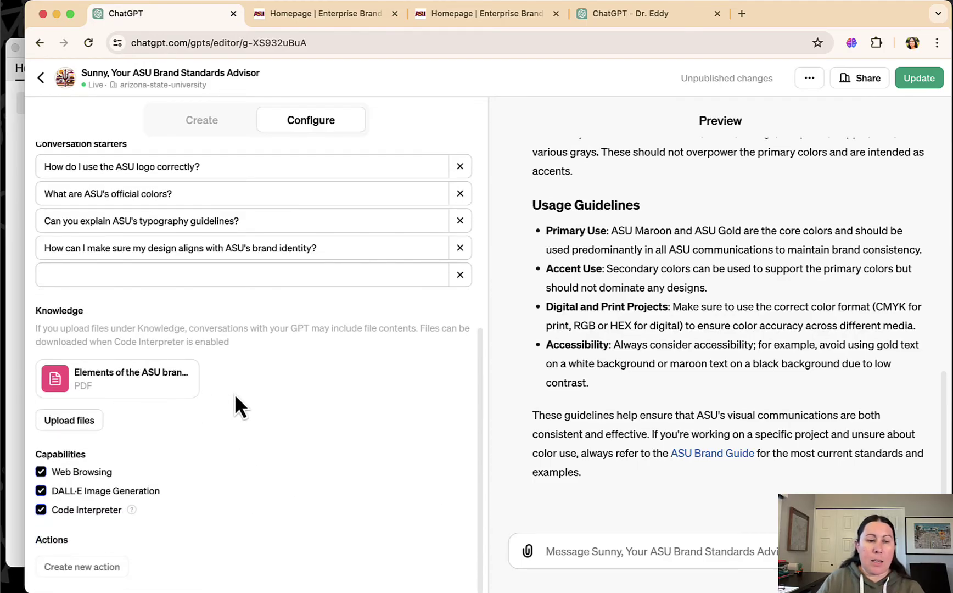
scroll(235, 396, "up", 1)
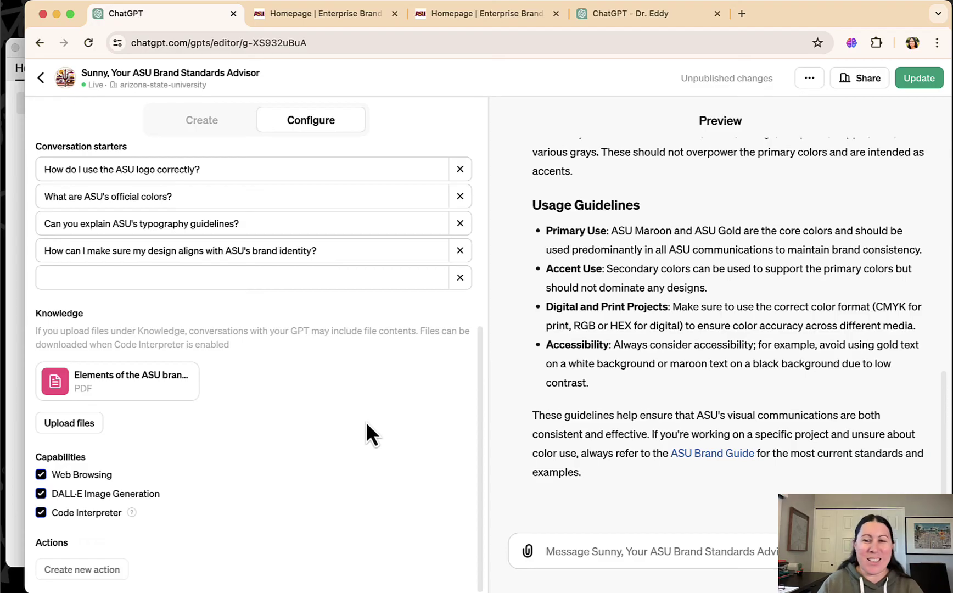
scroll(642, 345, "up", 15)
scroll(371, 306, "up", 5)
scroll(370, 306, "up", 3)
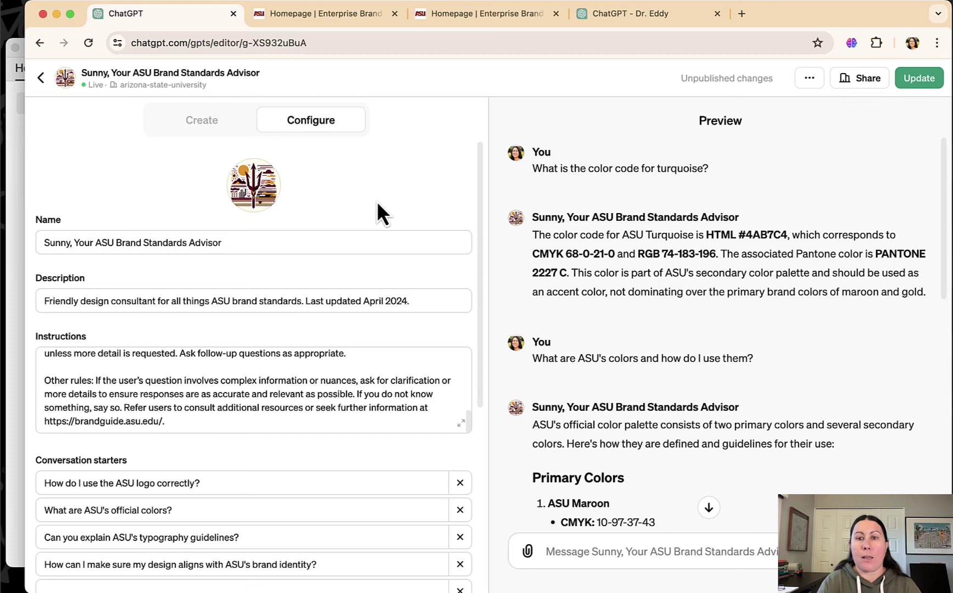
- Go through Explore GPTs to a blank new GPT Builder
left_click(41, 77)
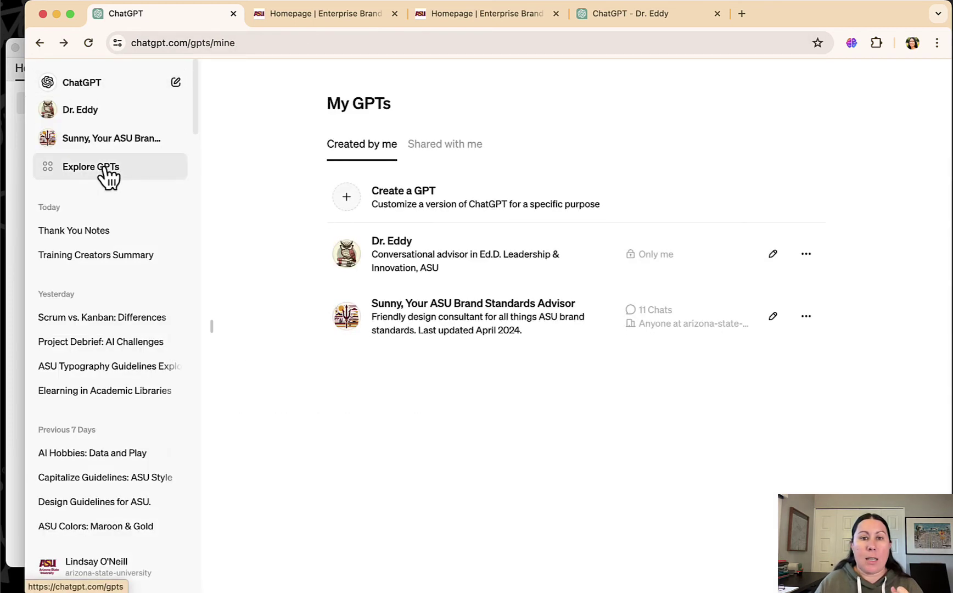
left_click(109, 174)
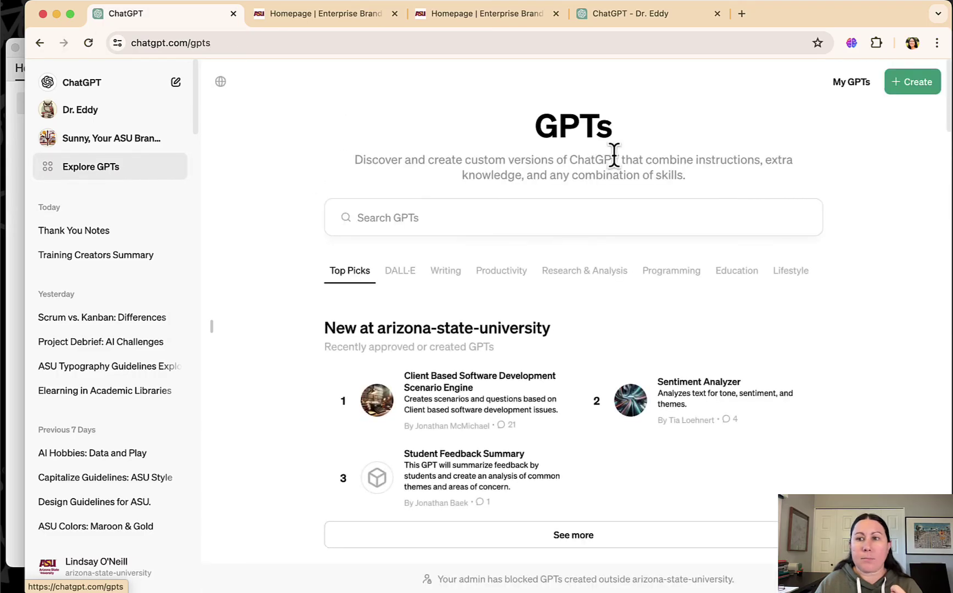
left_click(921, 82)
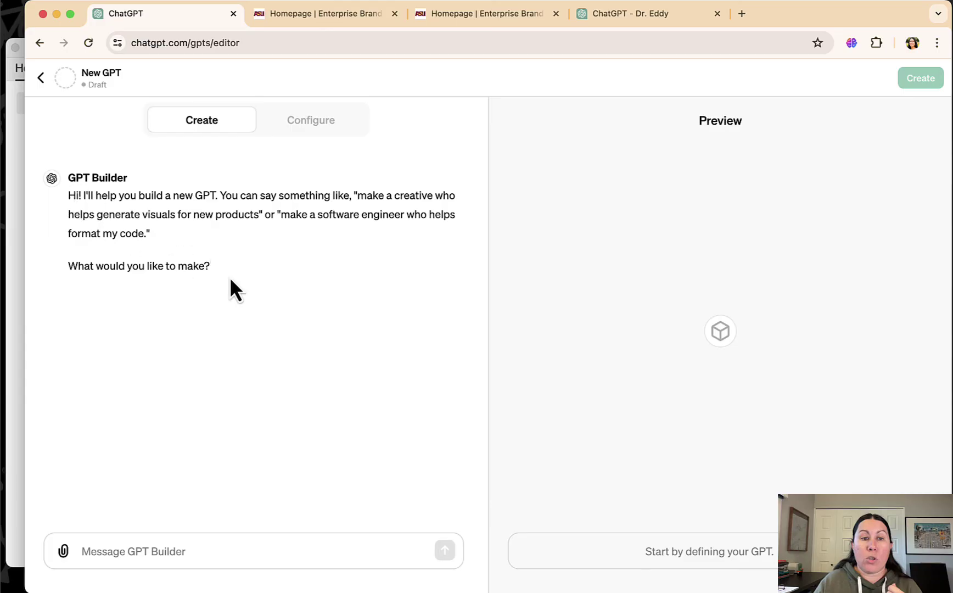
left_click_drag(220, 271, 67, 195)
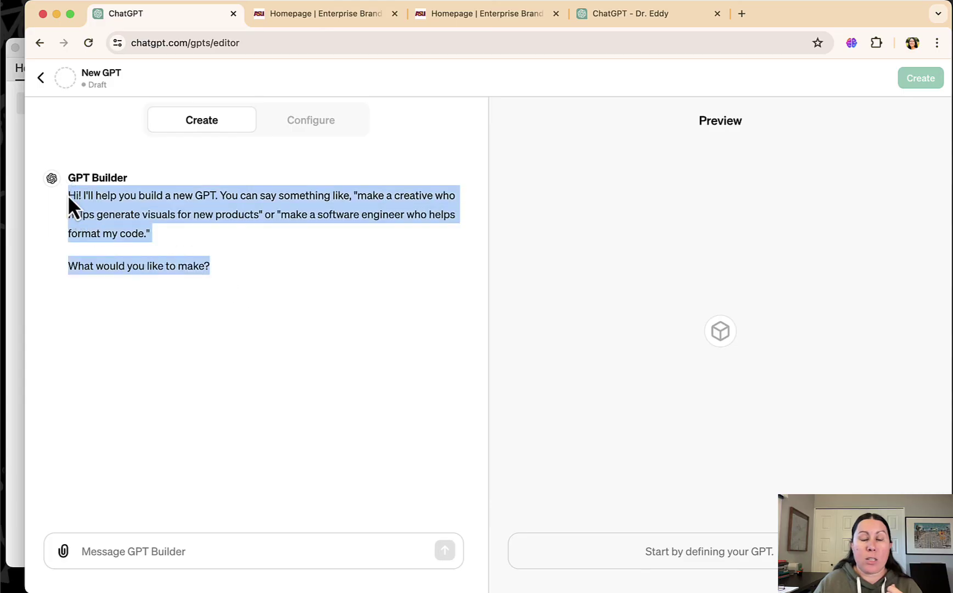
left_click(246, 268)
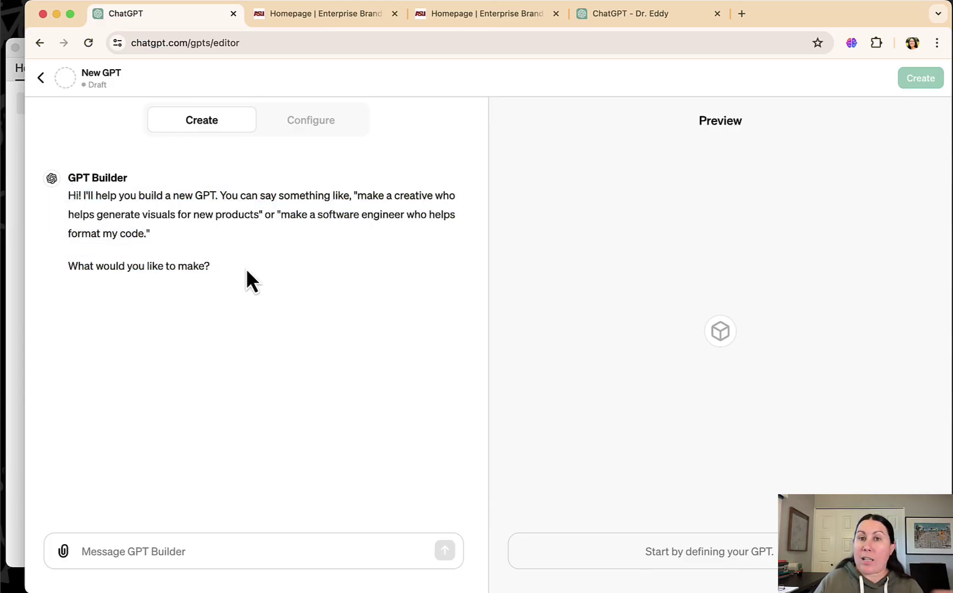
- Look over the new GPT's empty Configure form, then leave the editor
left_click(295, 128)
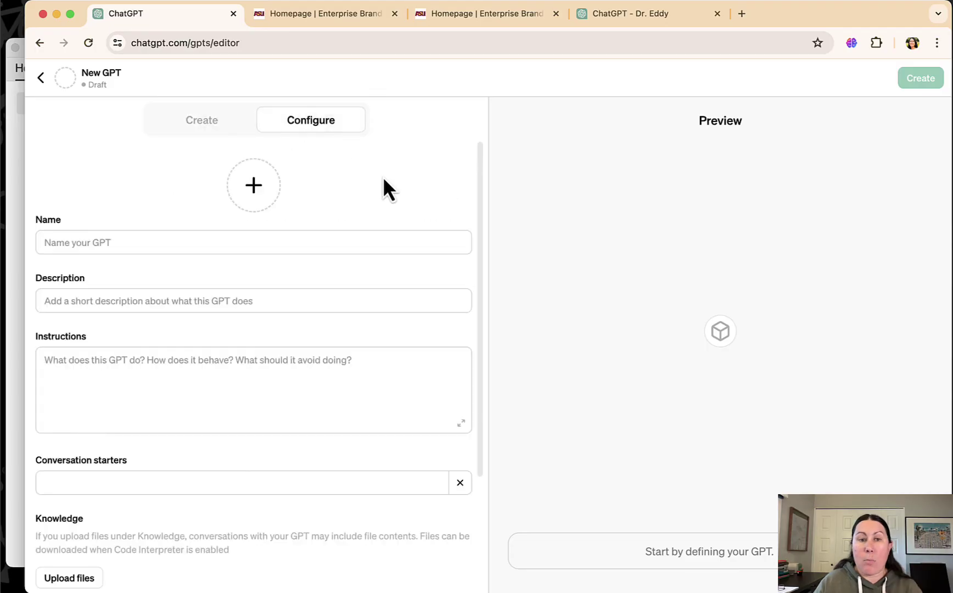
scroll(263, 379, "down", 5)
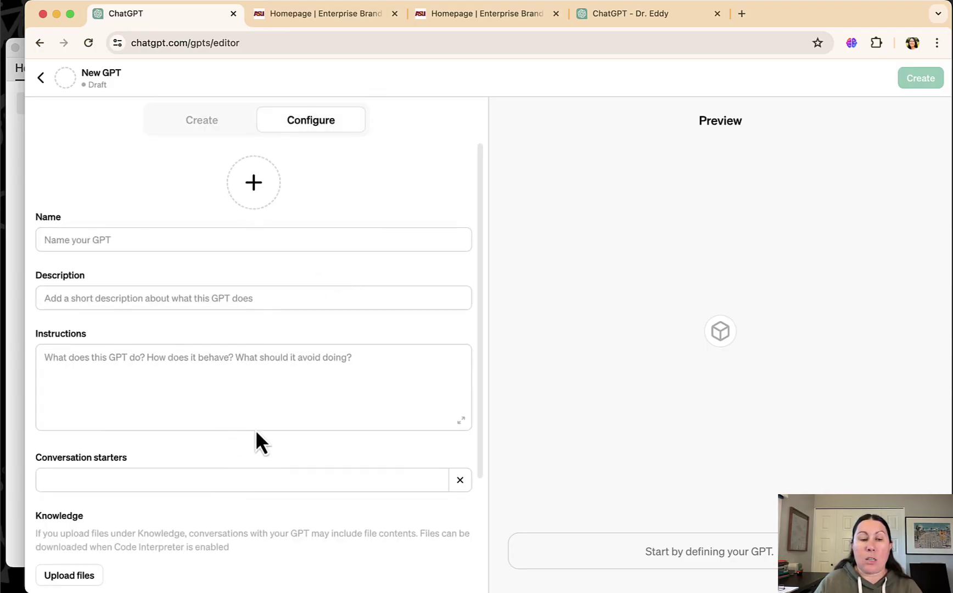
scroll(267, 368, "up", 5)
left_click(198, 126)
left_click(44, 82)
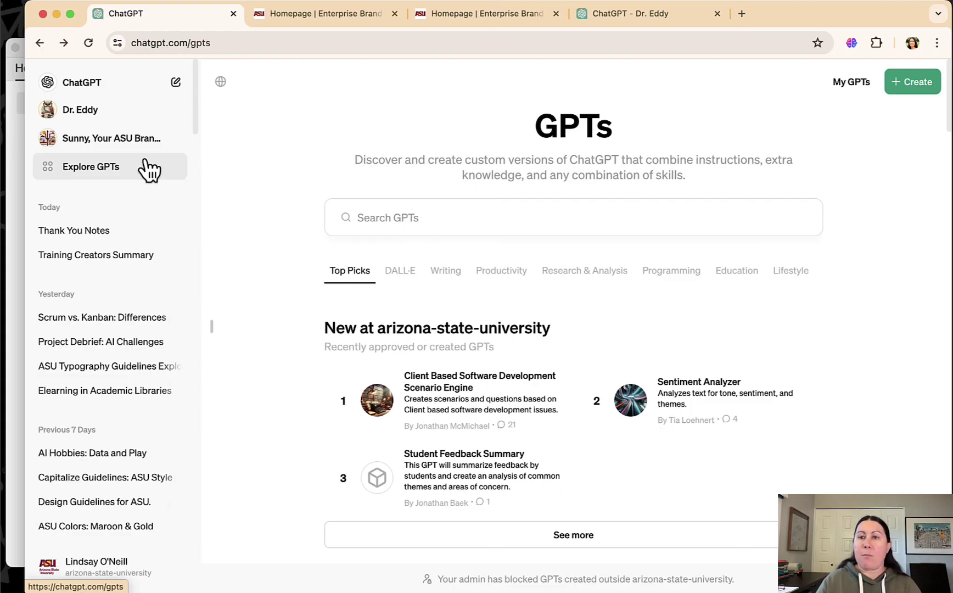
- Search 'zapier' in a new browser tab and open the Zapier.com result
left_click(742, 13)
type("zapier")
key("Return")
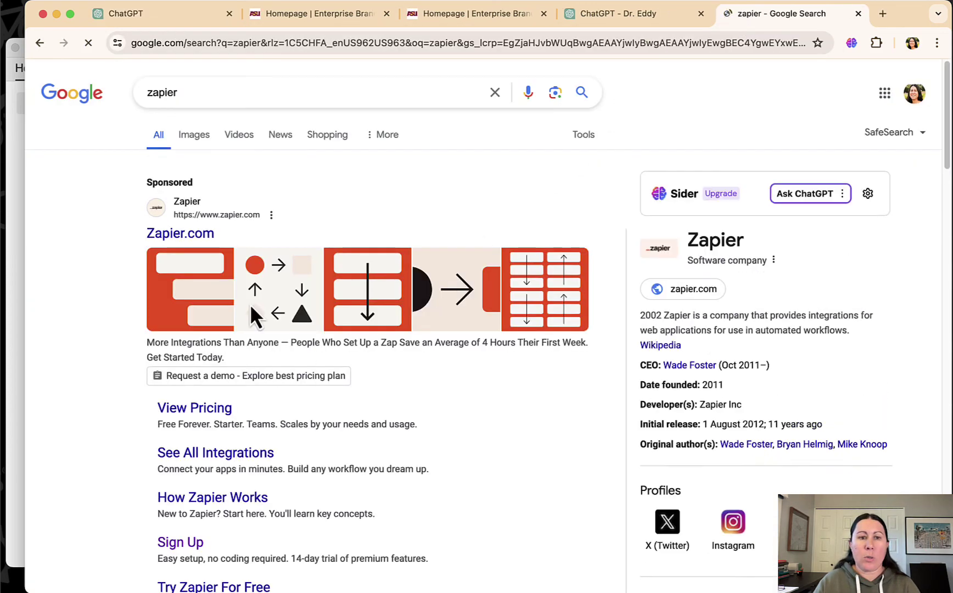
left_click(193, 235)
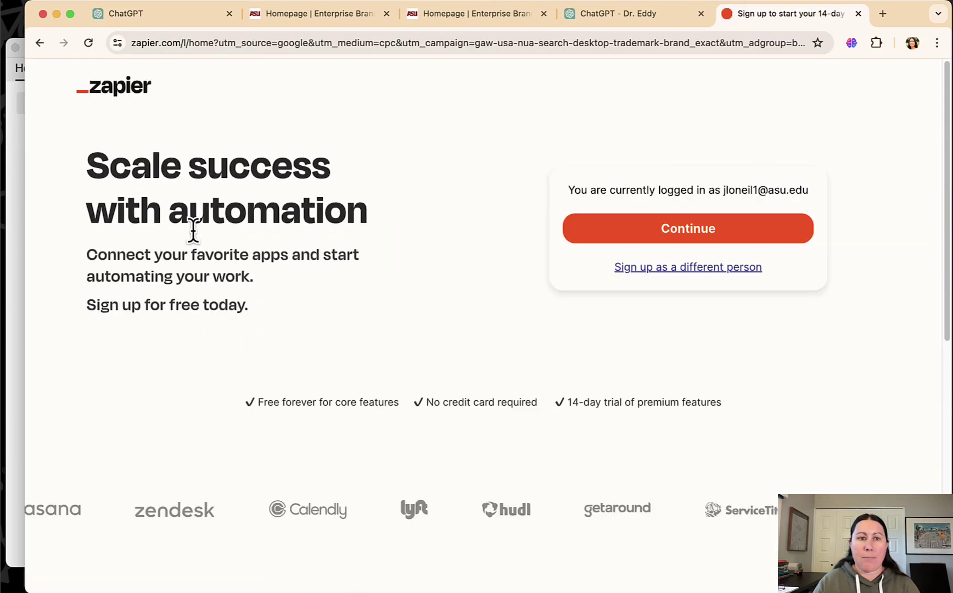